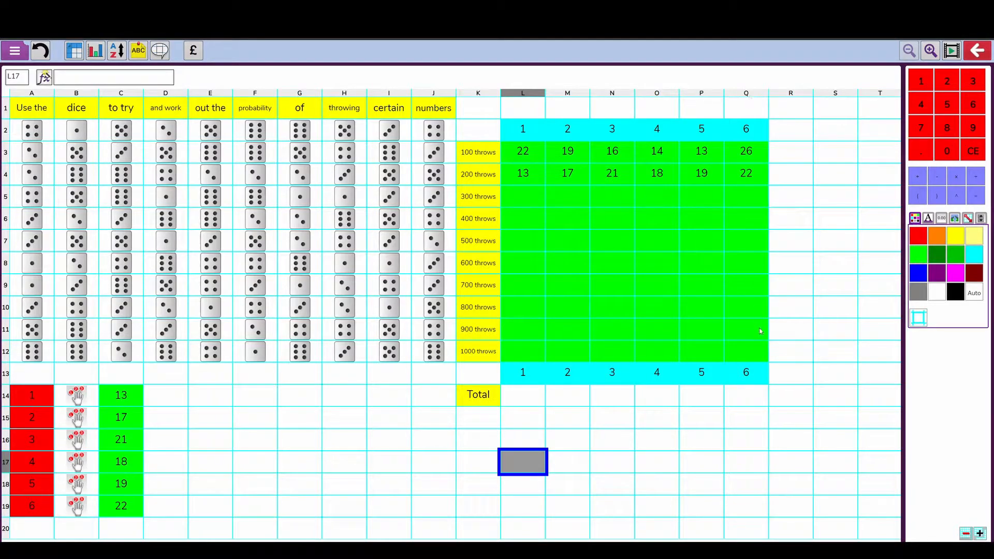
- Examine the results table's row labels from 100 to 1000 throws, its number headings and the first recorded counts
click(491, 148)
click(487, 177)
click(485, 195)
click(484, 220)
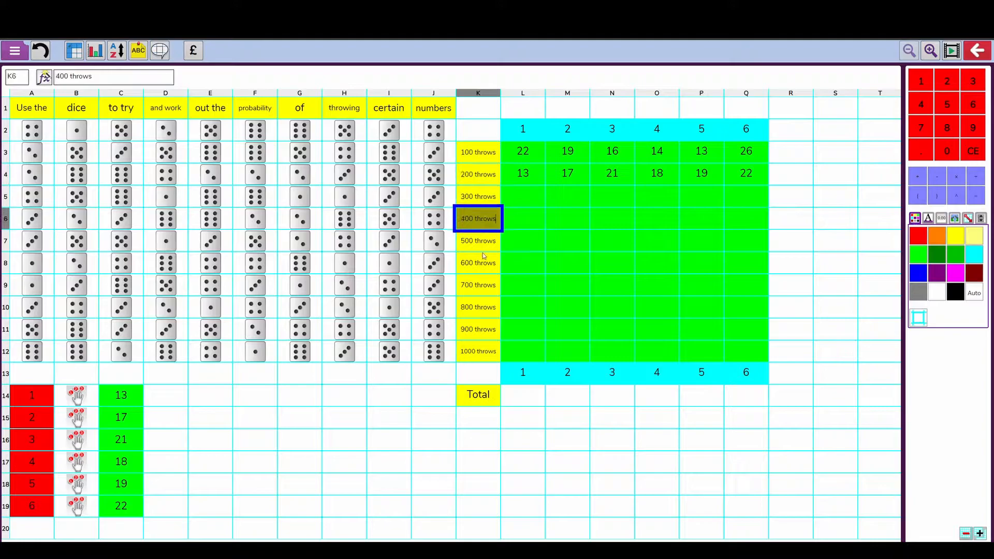
click(484, 352)
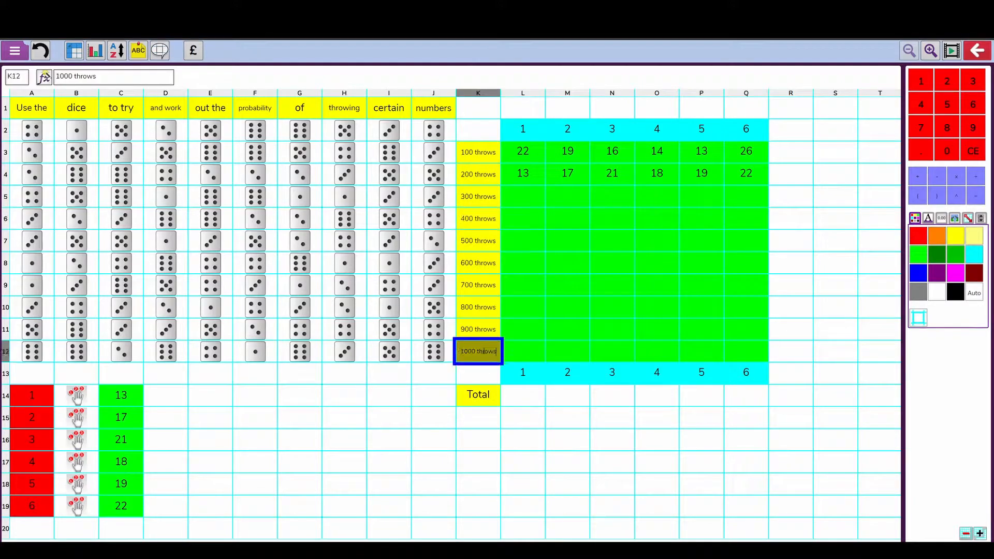
click(480, 158)
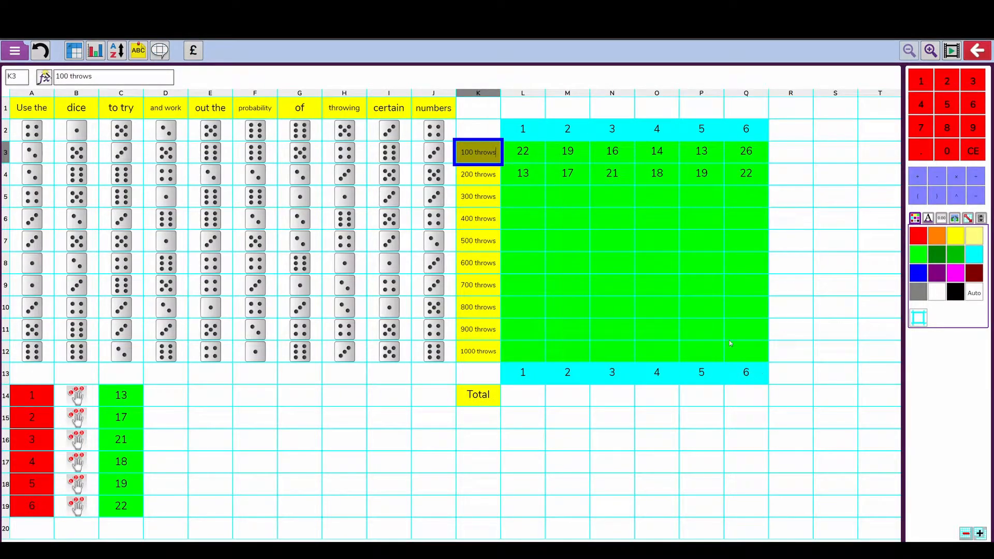
click(540, 129)
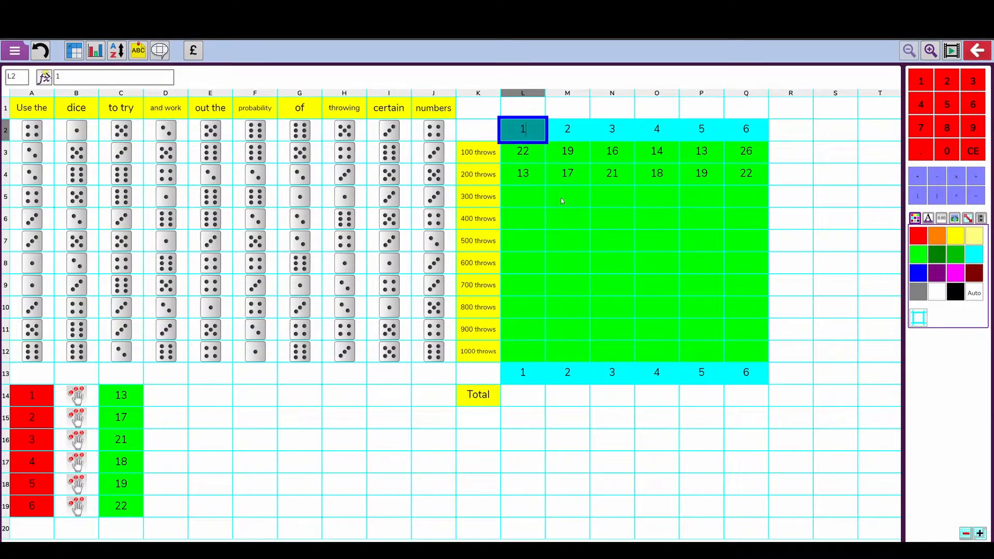
click(425, 382)
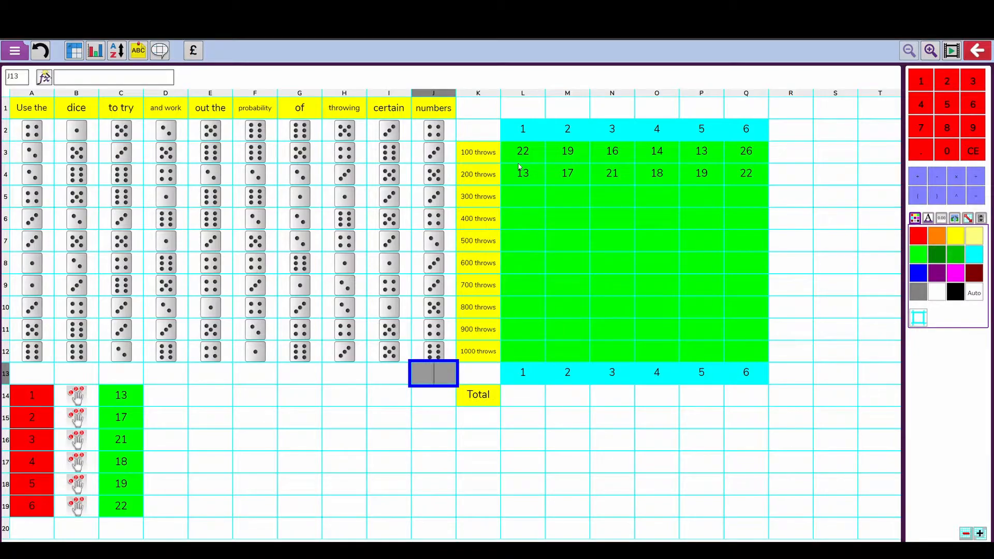
click(477, 179)
click(520, 176)
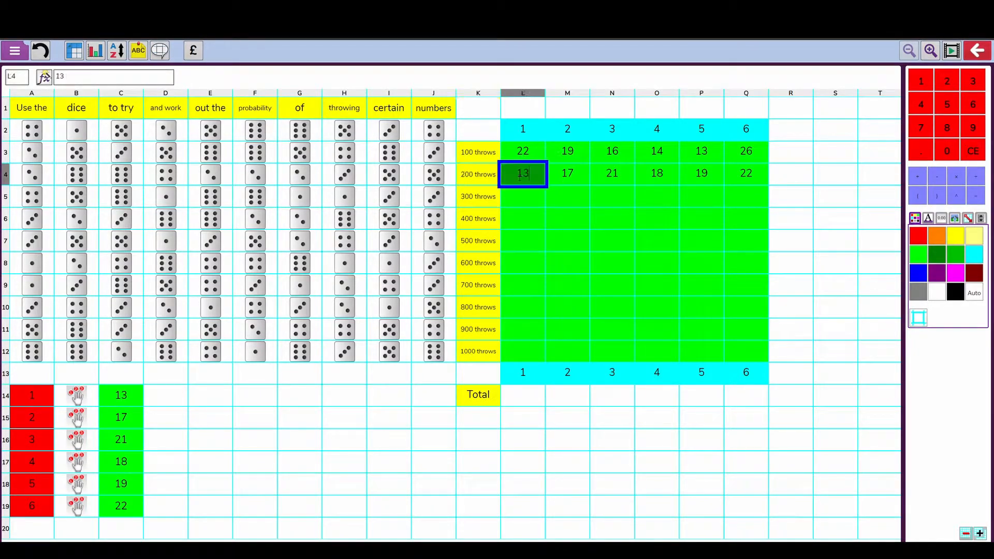
- Fill the six total cells L14 to Q14 beside the Total label with bright green
click(520, 404)
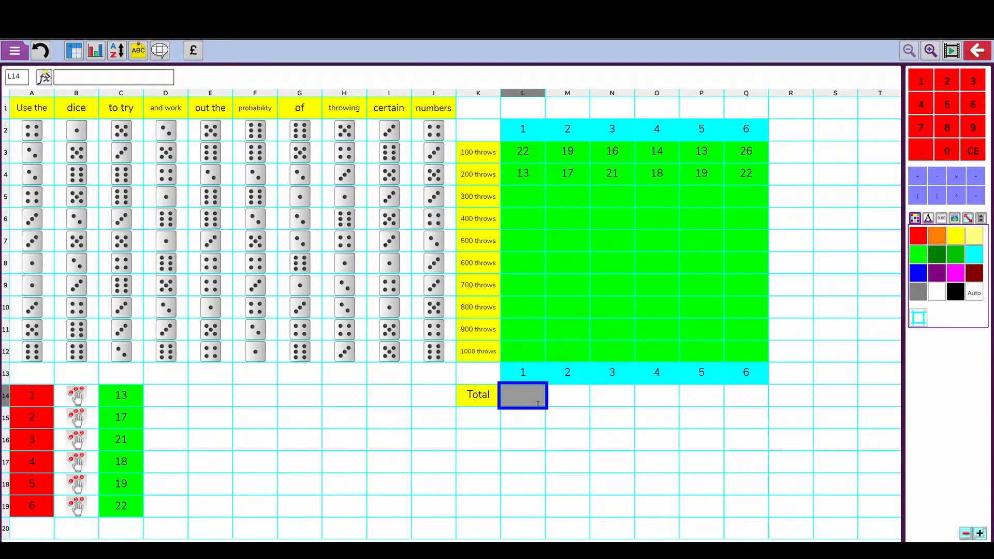
click(702, 419)
drag(749, 400, 511, 404)
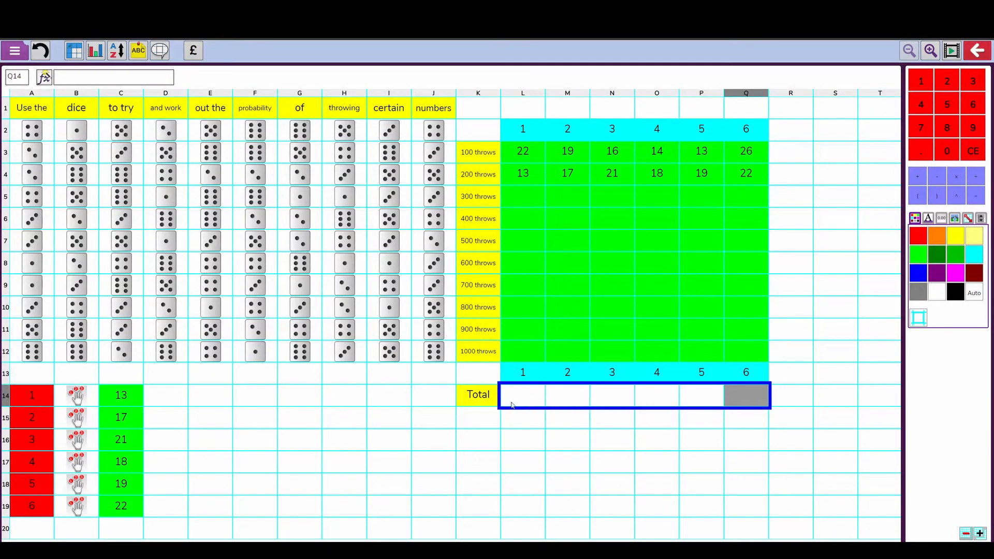
click(923, 260)
click(823, 348)
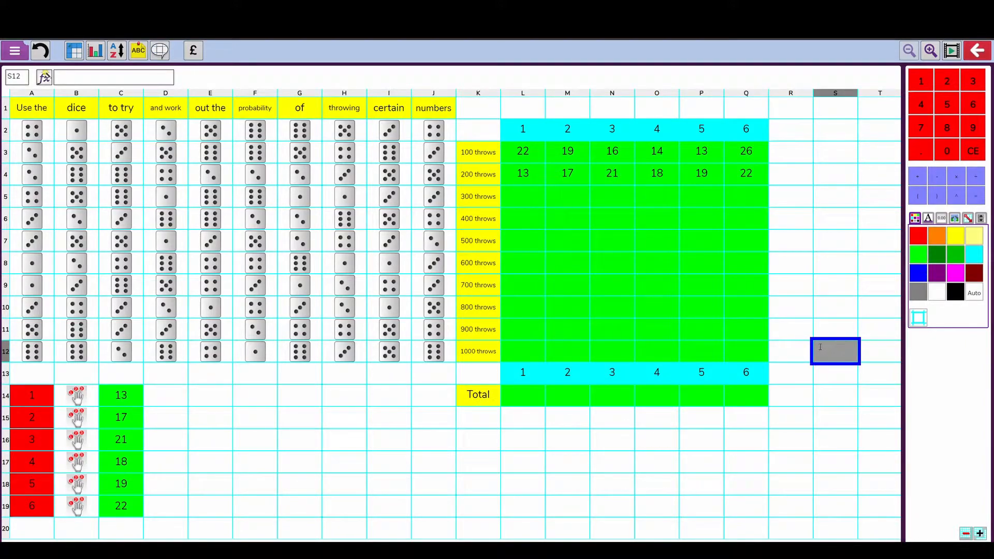
drag(511, 135, 747, 133)
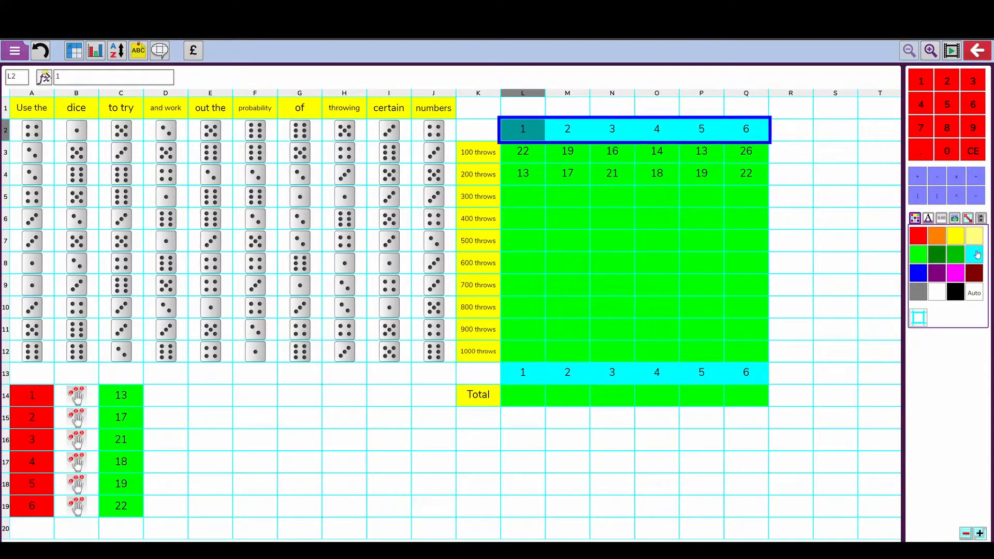
drag(482, 154, 471, 354)
click(530, 191)
drag(524, 155, 759, 357)
click(804, 329)
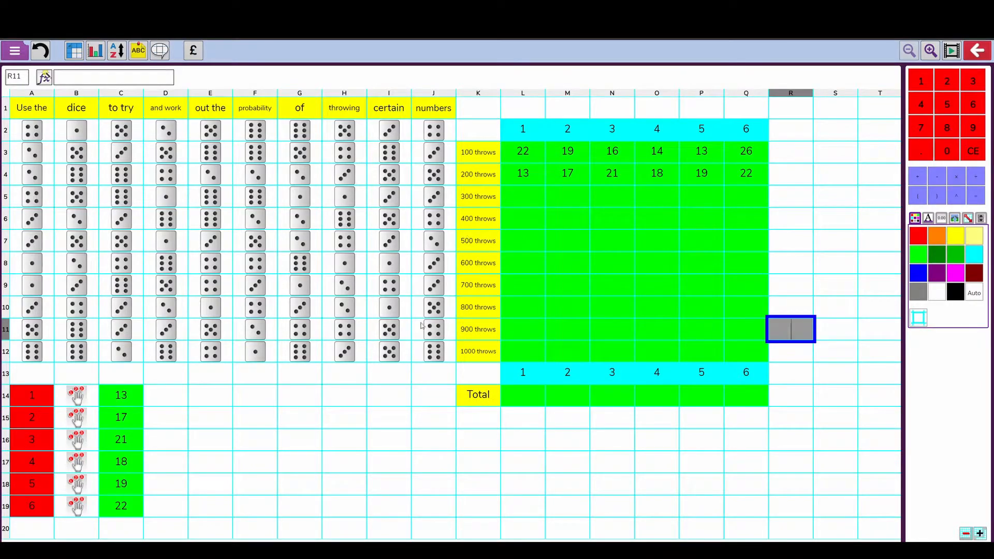
- Re-roll all the dice in A2:J12 to produce counts for the 300 throws row
drag(422, 137, 52, 354)
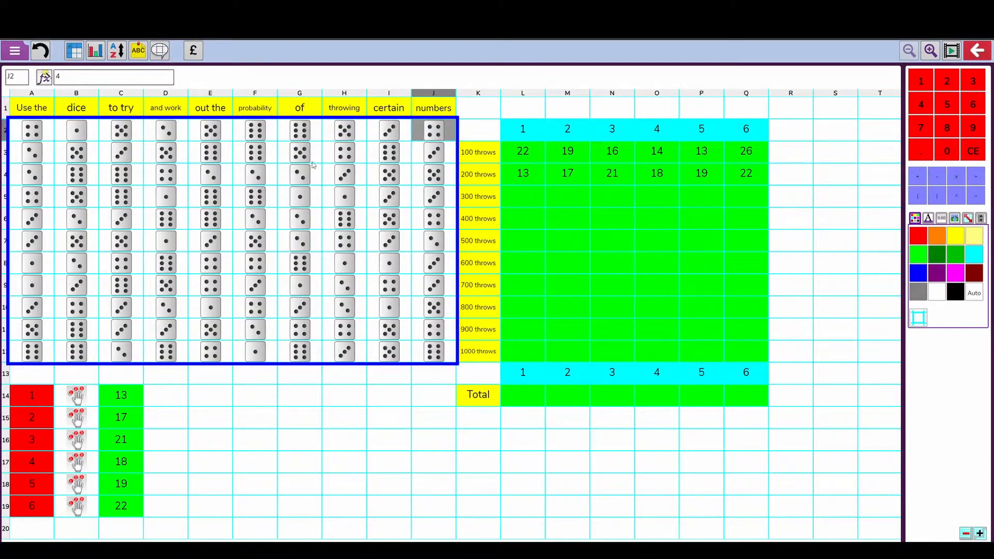
click(430, 135)
click(259, 419)
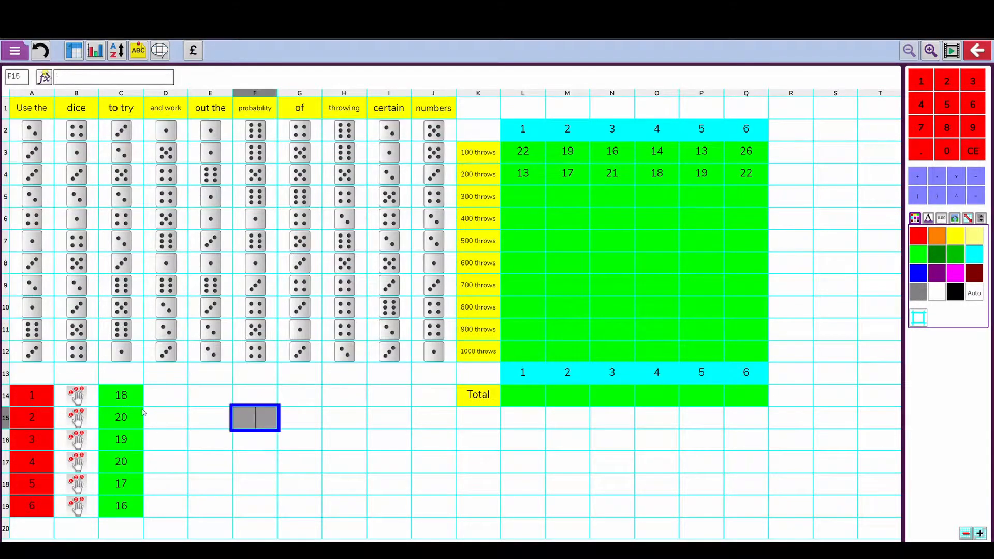
- Record 18, 20, 19, 20, 17 and 16 for numbers 1 to 6 in the 300 throws row
click(524, 202)
text(18)
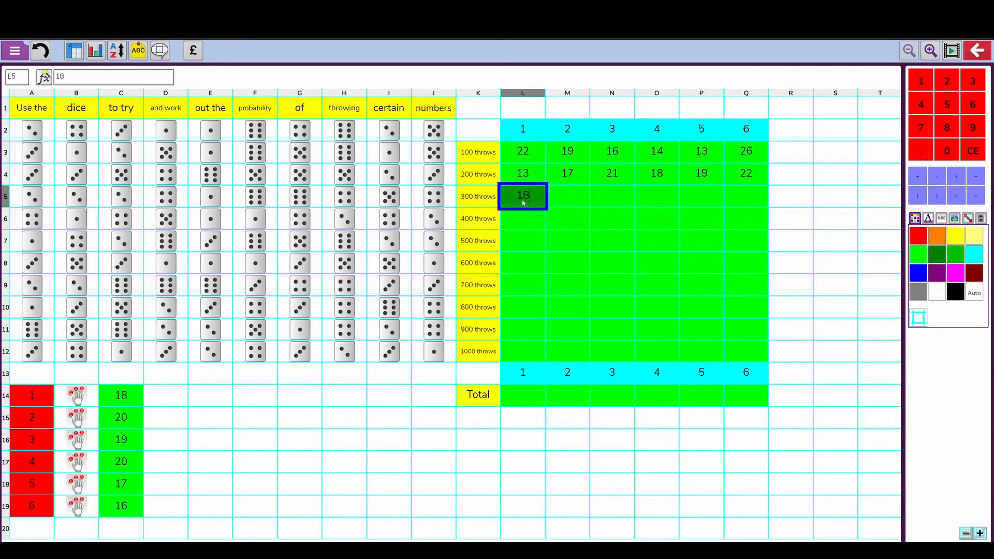
key(Tab)
text(20)
key(Tab)
text(19)
key(Tab)
text(20)
key(Tab)
text(17)
key(Tab)
text(16)
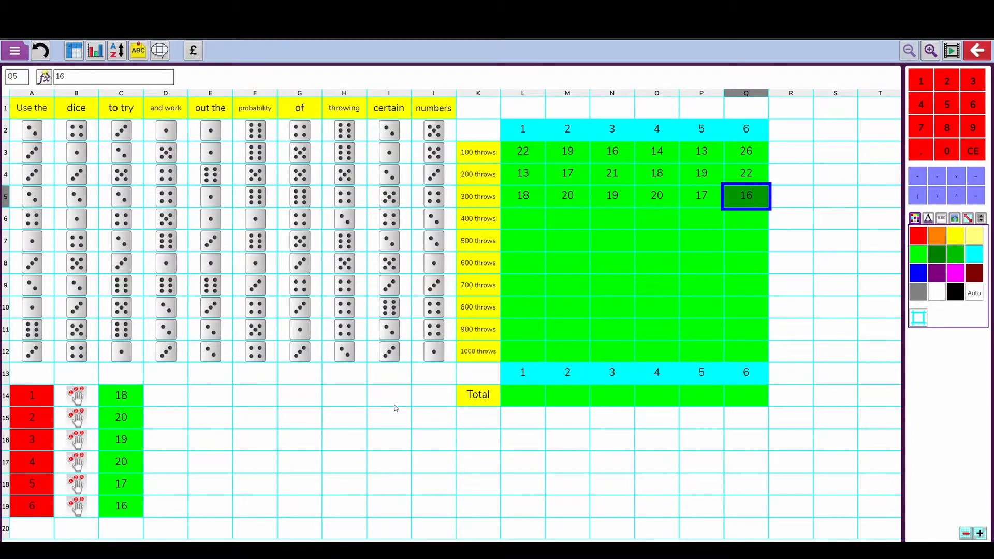
click(434, 440)
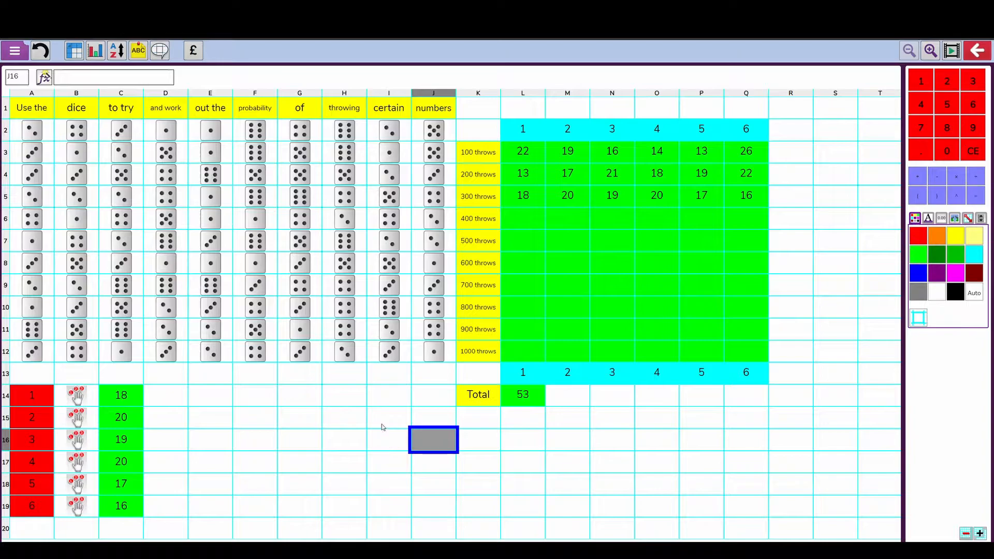
- Use the Formula Wizard's advanced Total function on L3:L12 to sum the number 1 column in cell L14
click(512, 401)
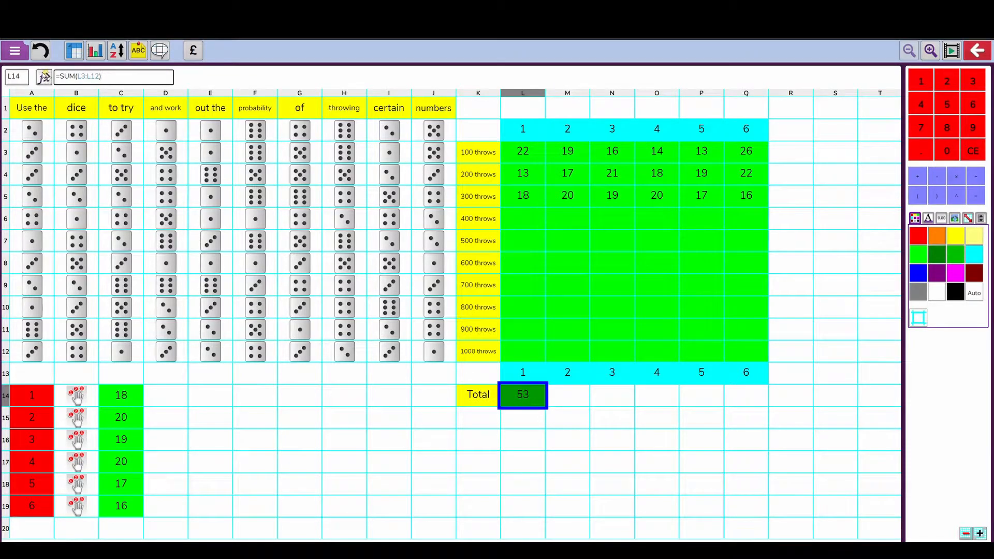
click(45, 77)
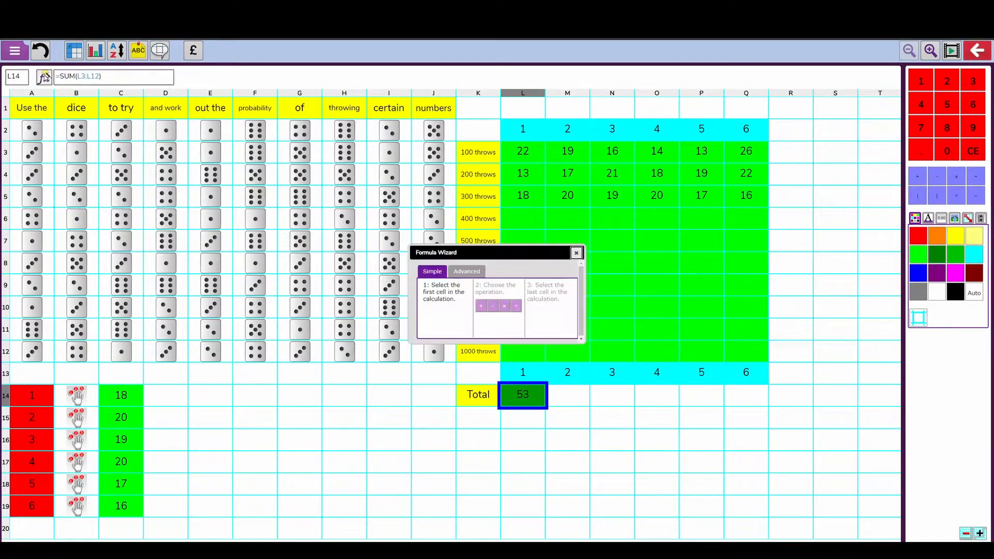
click(471, 272)
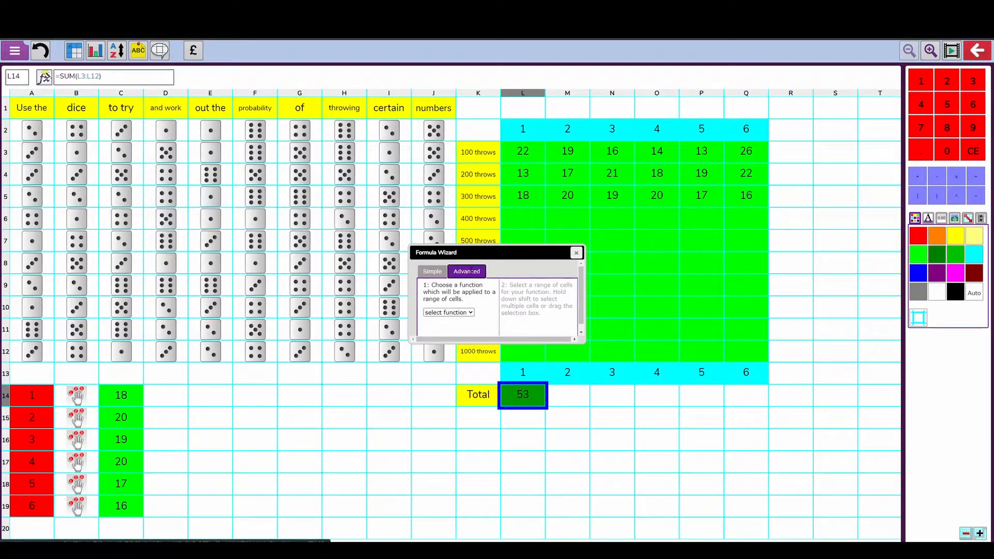
click(456, 312)
click(438, 329)
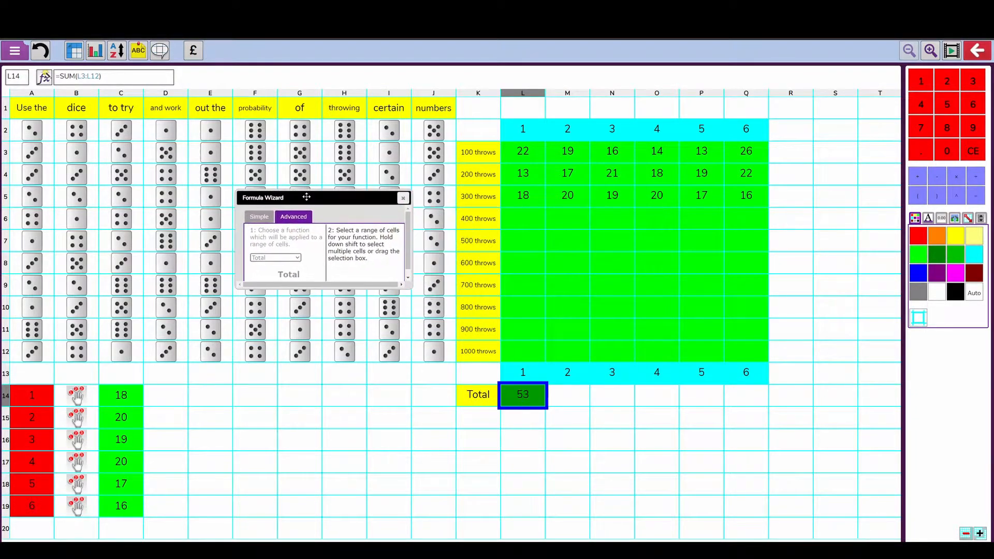
drag(527, 158, 528, 335)
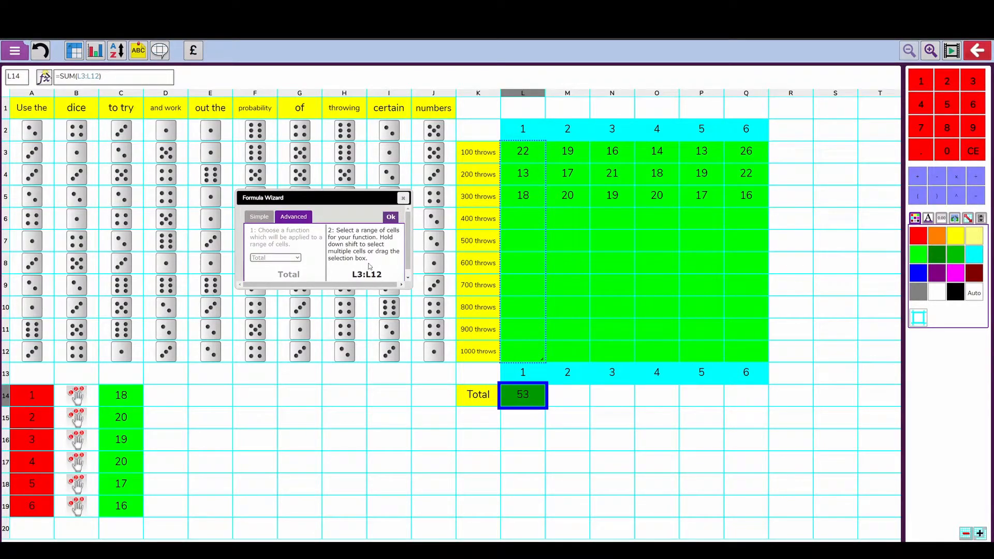
click(388, 220)
click(504, 454)
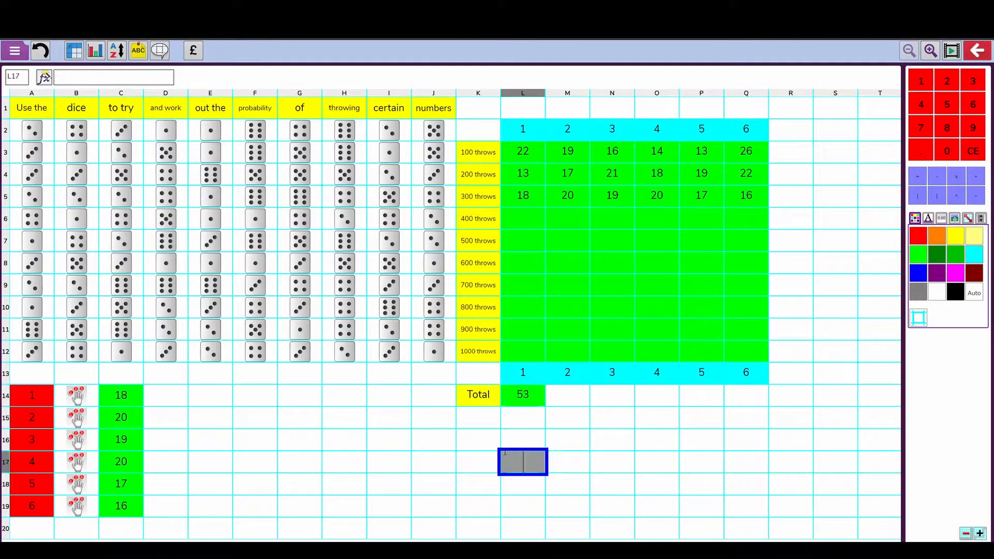
- Copy the total formula from L14 across to Q14 for numbers 2 to 6
click(530, 404)
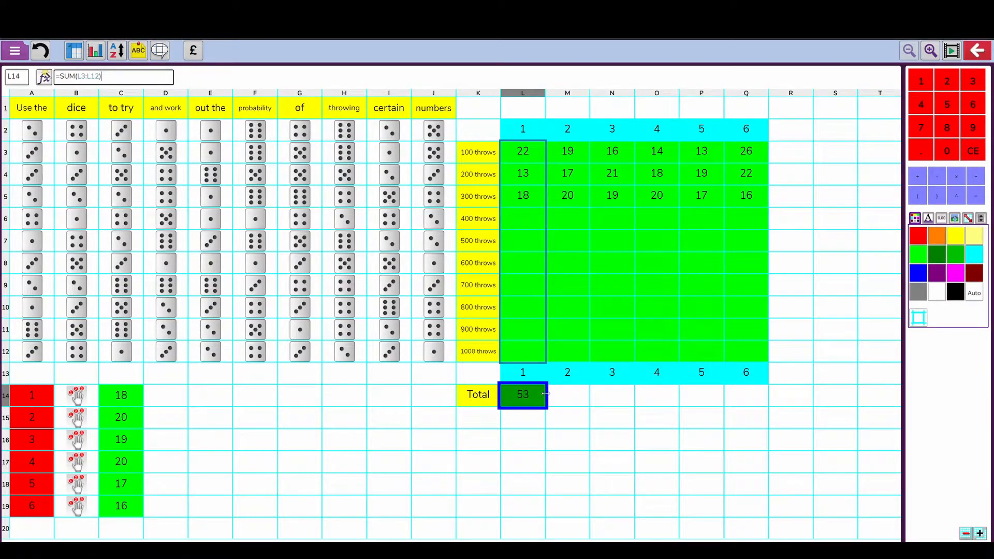
drag(546, 394, 745, 395)
click(751, 420)
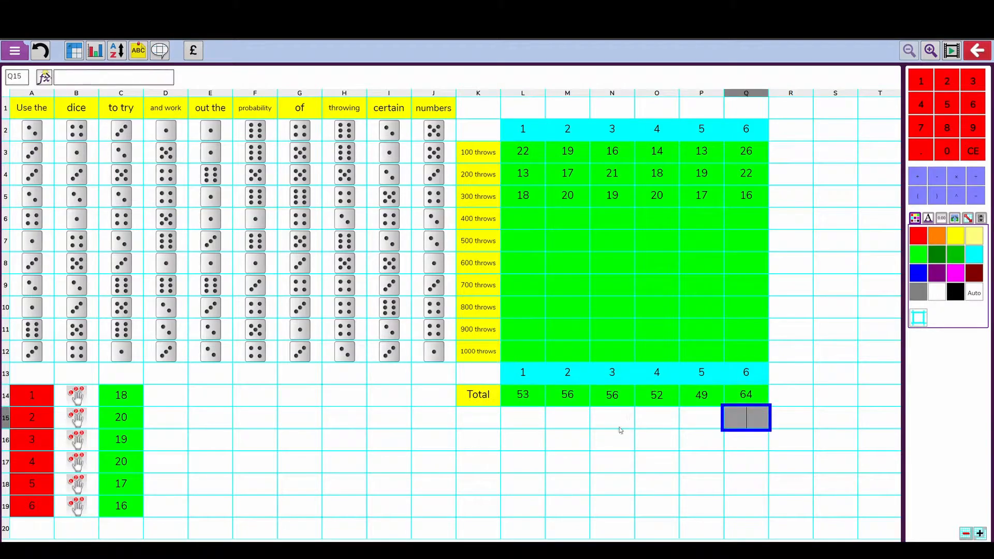
- Re-roll the whole block of dice in A2:J12 for the 400 throws row
click(392, 396)
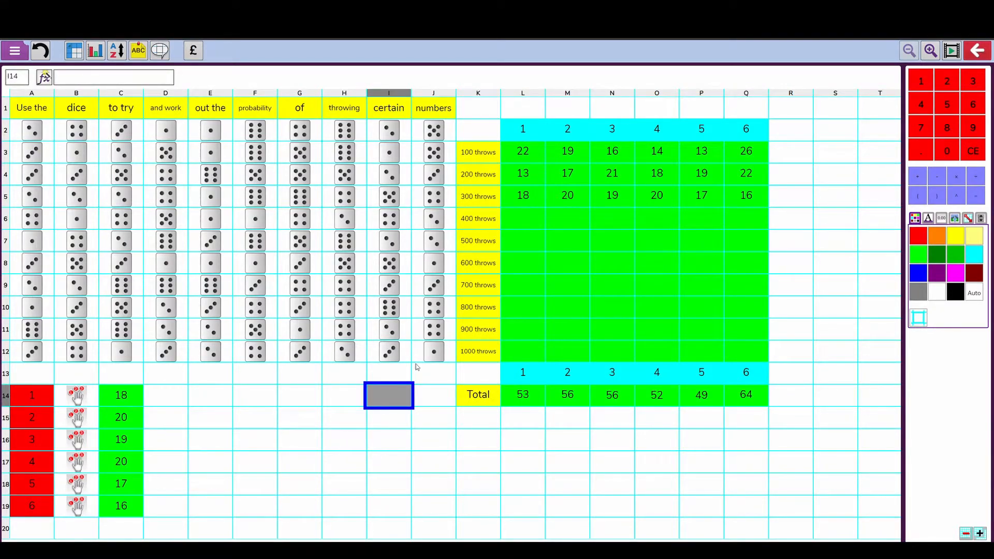
drag(431, 356, 41, 138)
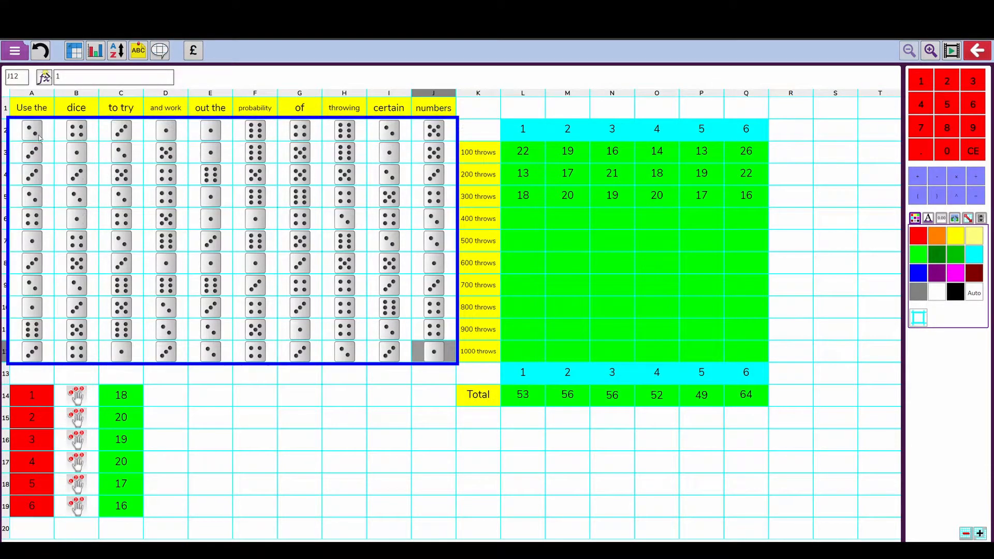
key(space)
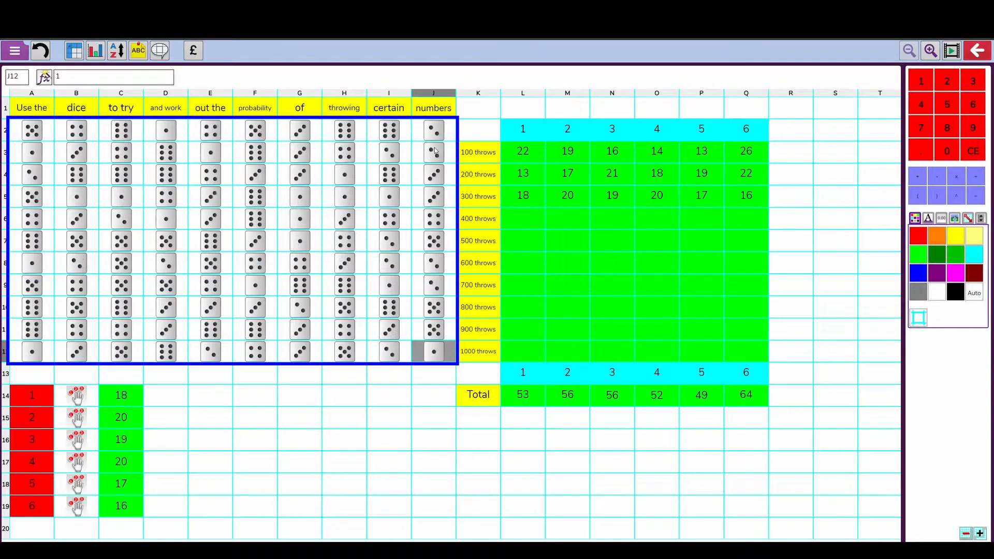
- Record 17, 14, 21, 18, 18 and 22 for numbers 1 to 6 in the 400 throws row
click(522, 220)
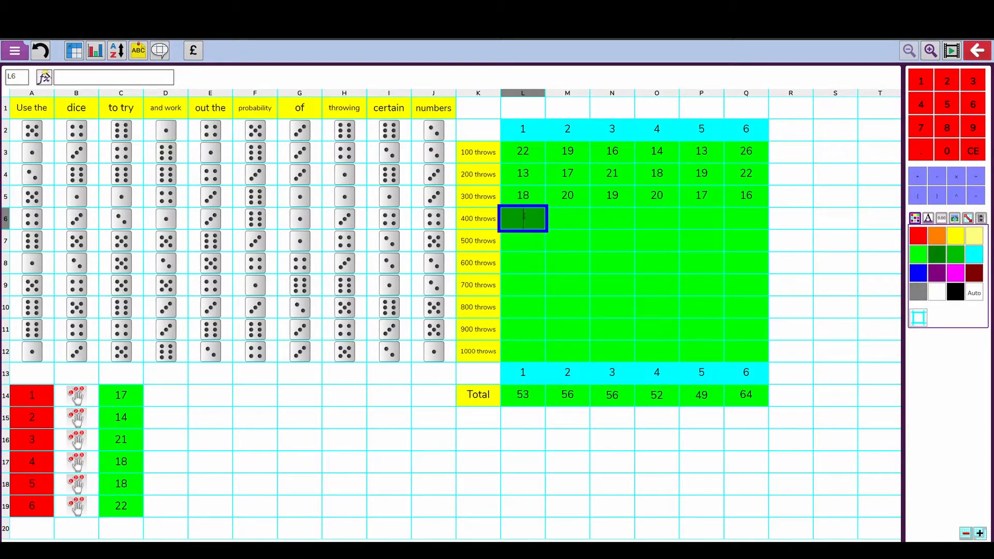
text(17)
key(Tab)
text(14)
key(Tab)
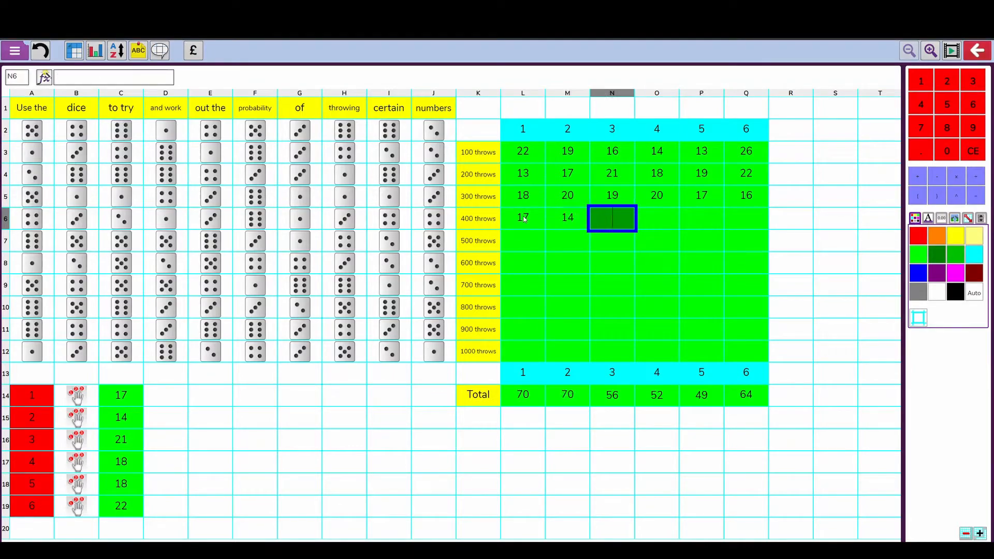
text(21)
key(Tab)
text(18)
key(Tab)
text(18)
key(Tab)
text(22)
click(520, 420)
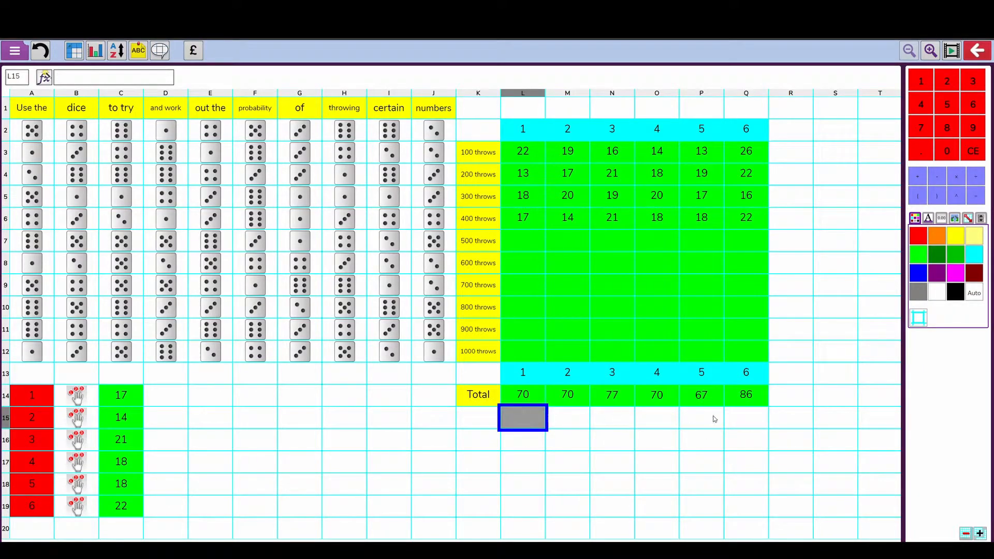
click(435, 420)
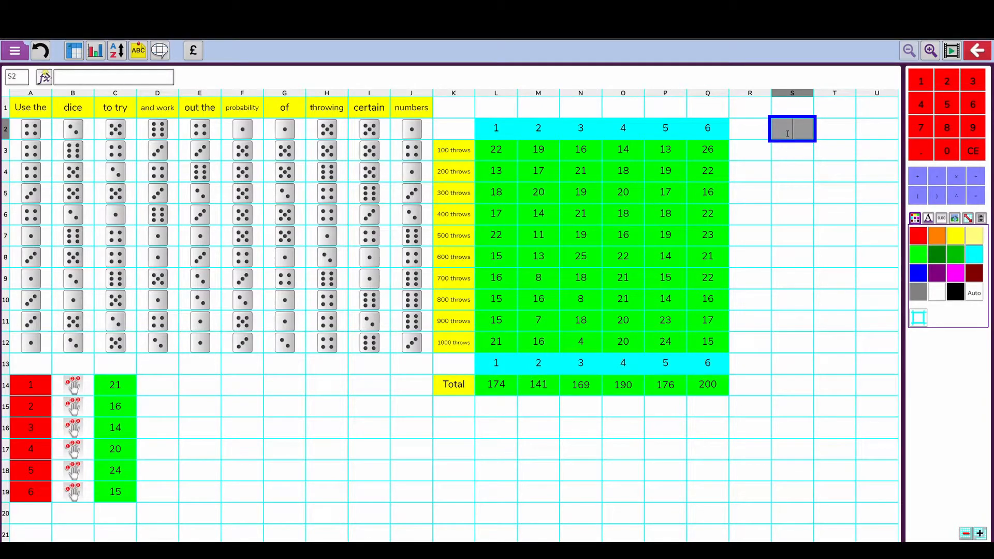
- Head a summary table with "Dice number" in S2 and "Total after 1000 throws" in T2
text(Dice )
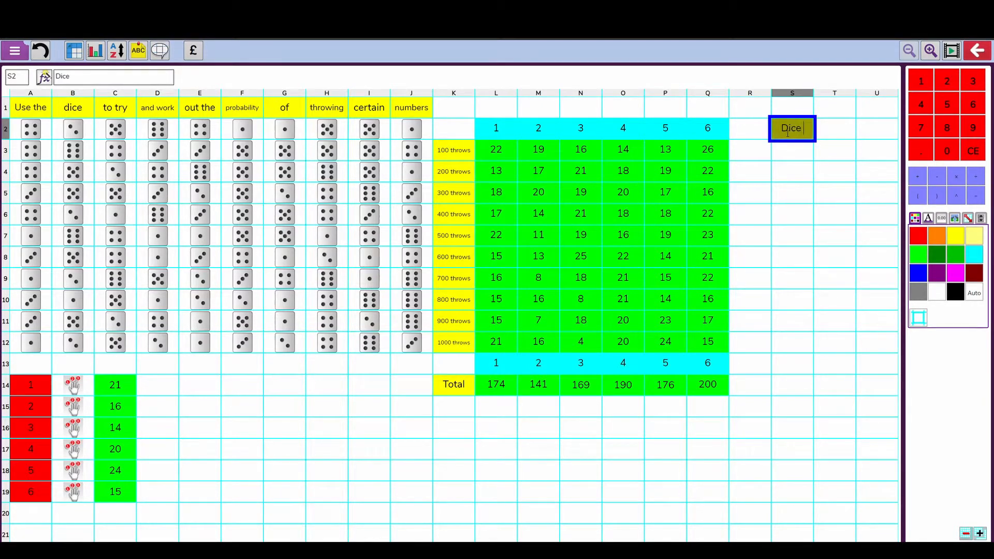
text(number)
key(Tab)
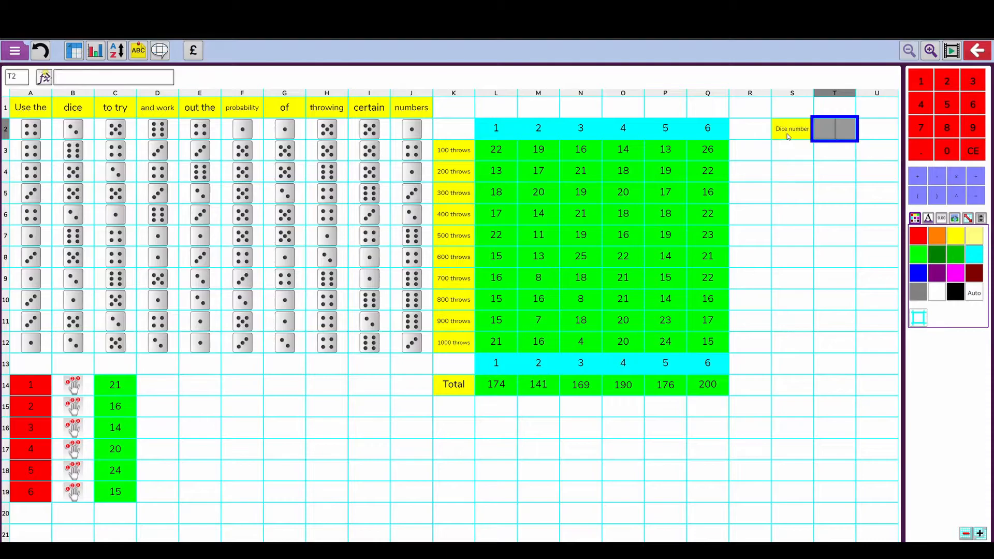
text(T)
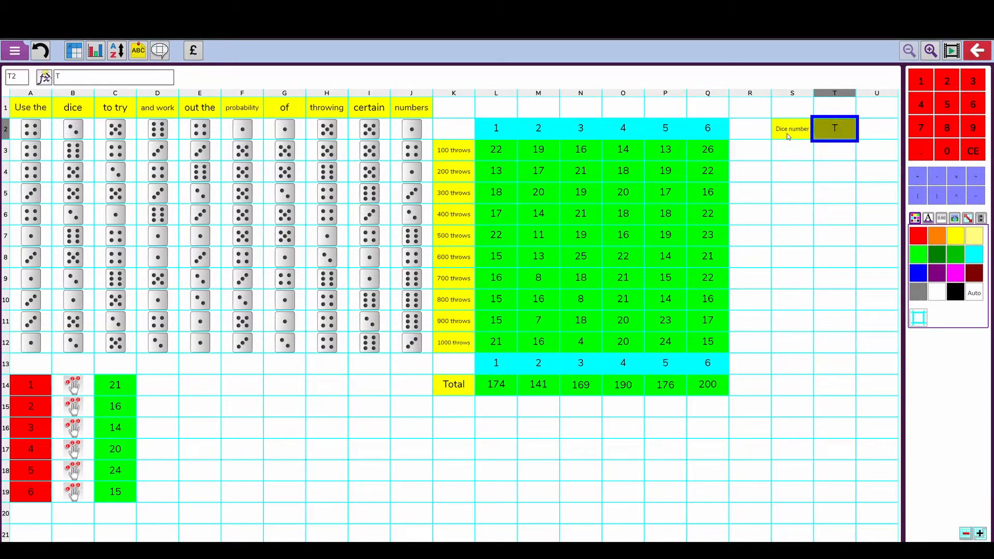
text(otal after 1000 throw)
- List the dice numbers 1 to 6 down S3:S8 of the summary table
click(784, 149)
text(1)
key(Return)
text(2)
key(Return)
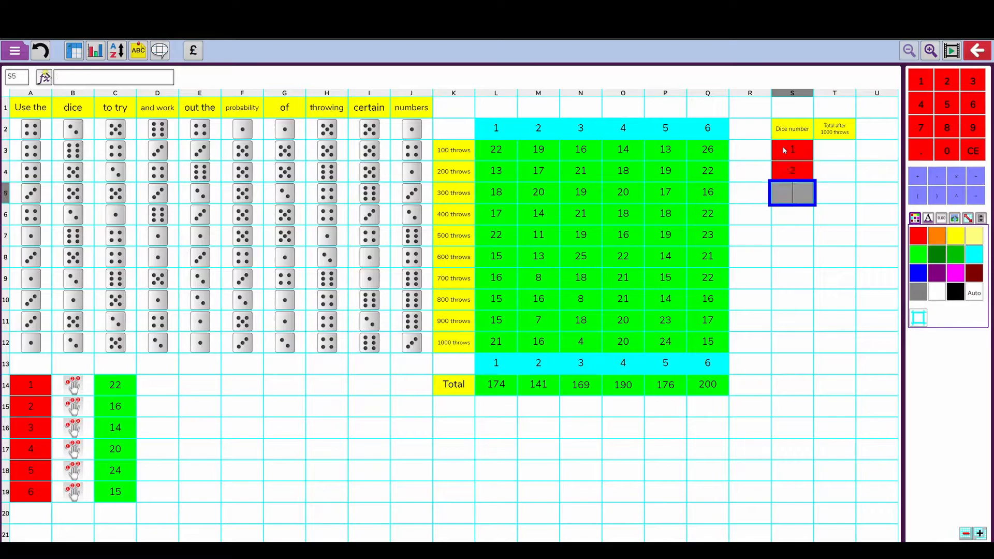
text(3)
key(Return)
text(4)
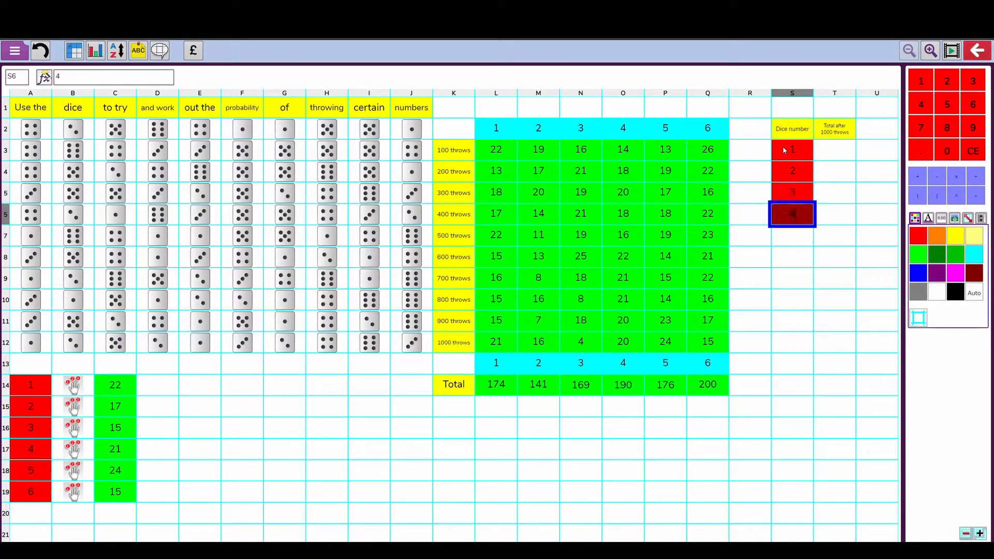
key(Return)
text(5)
key(Return)
text(6)
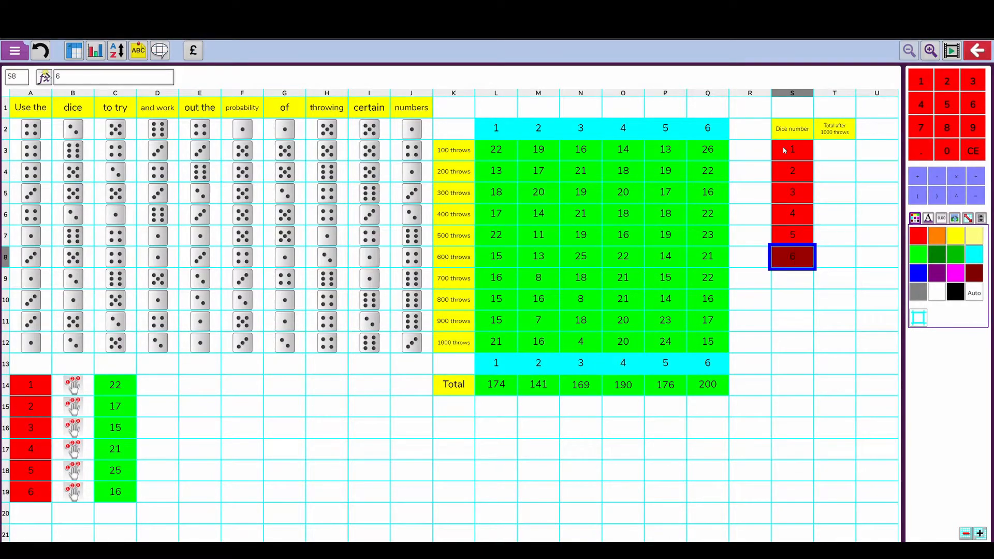
- Enter the totals 174, 141, 169, 190, 176 and 200 down T3:T8 for dice numbers 1 to 6
click(834, 153)
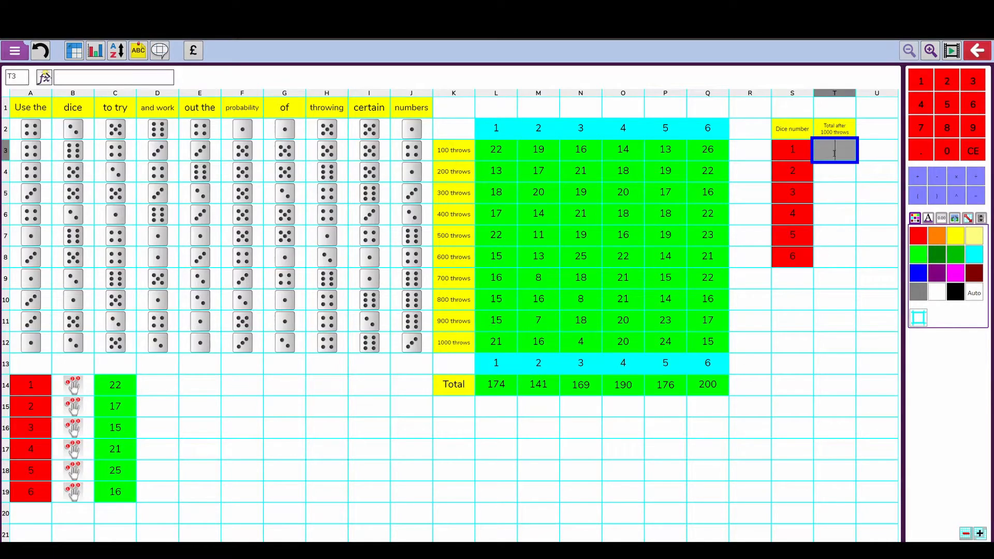
text(174)
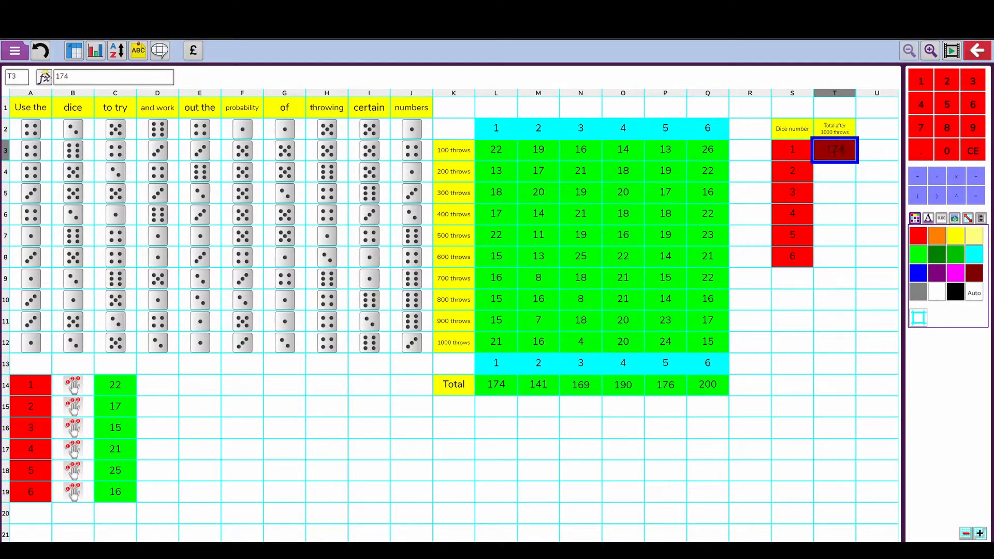
key(Return)
text(141)
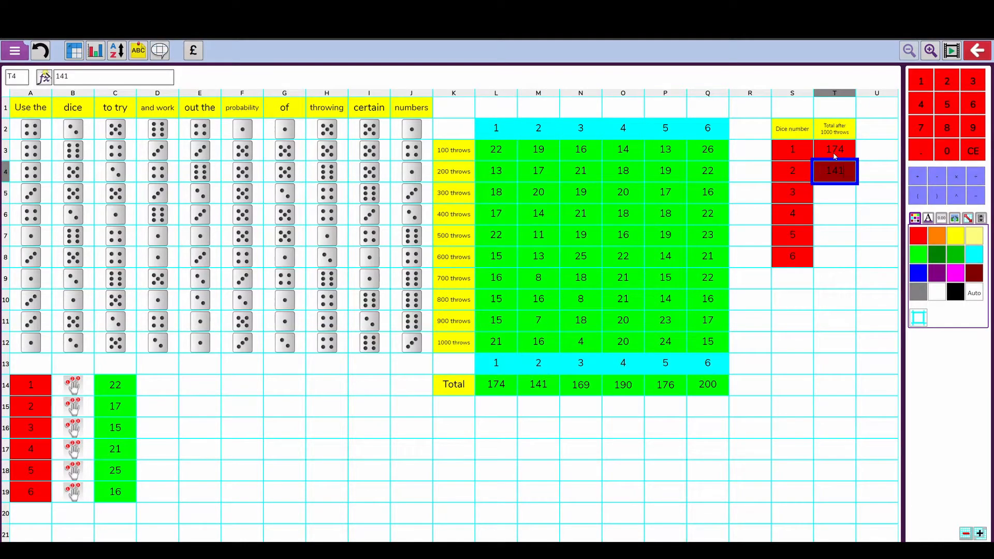
key(Return)
text(16)
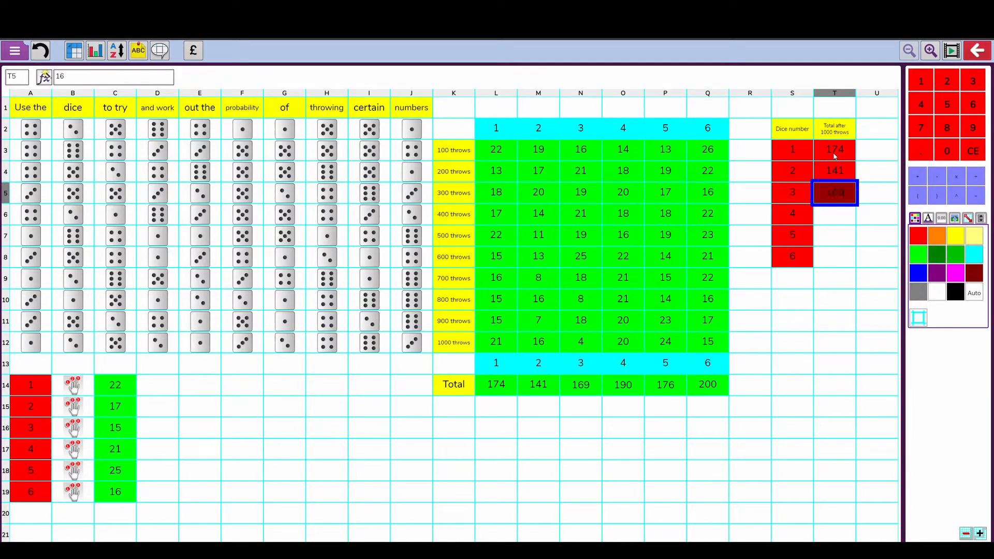
key(Return)
text(190)
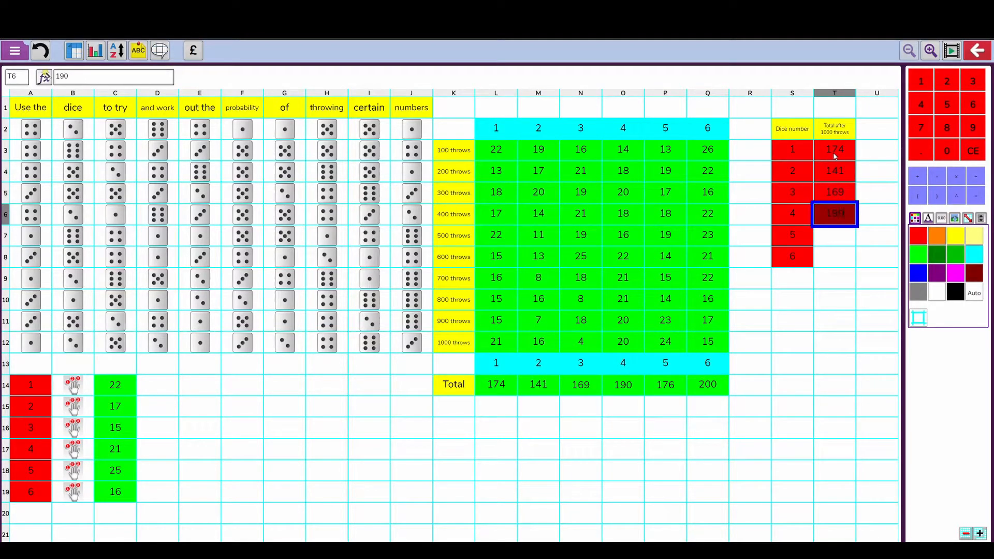
key(Return)
text(176)
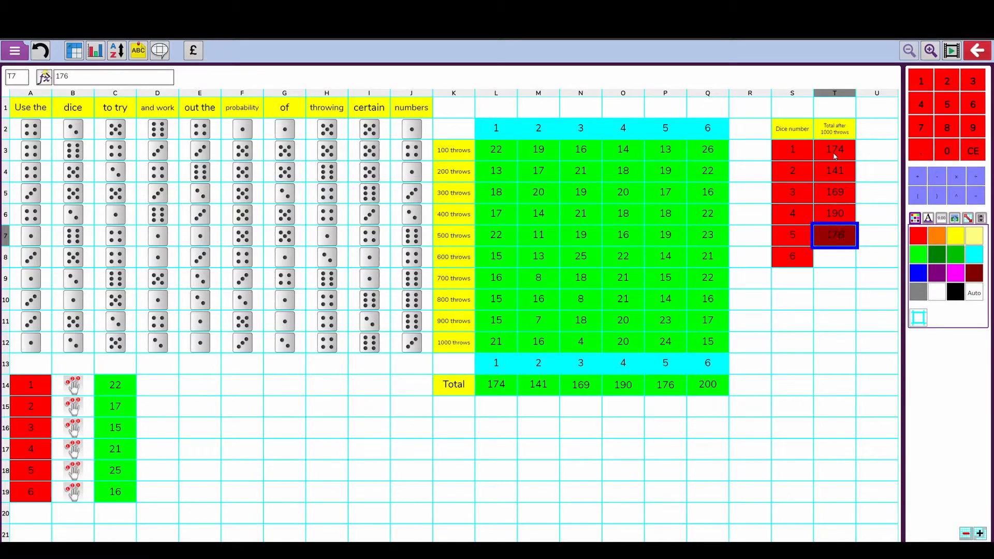
key(Return)
text(200)
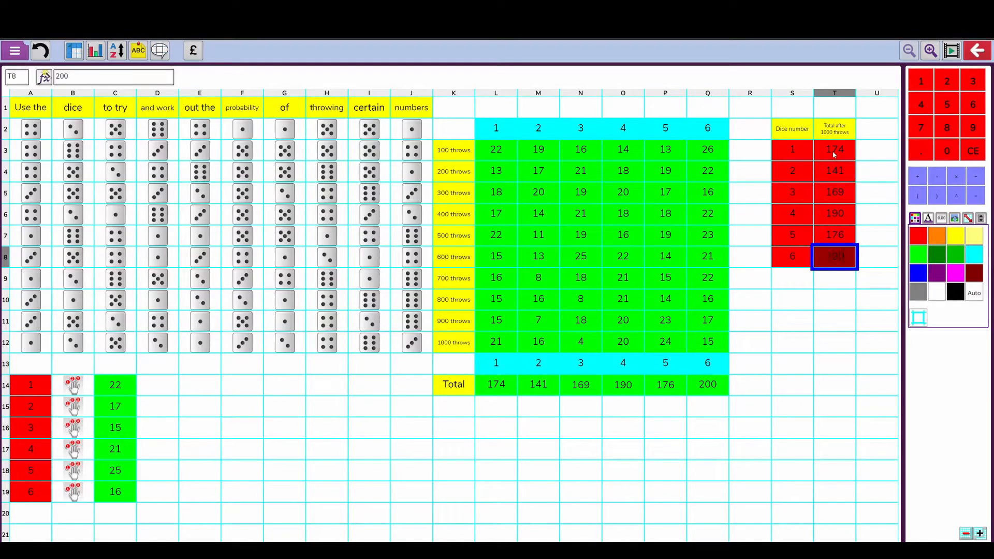
click(787, 297)
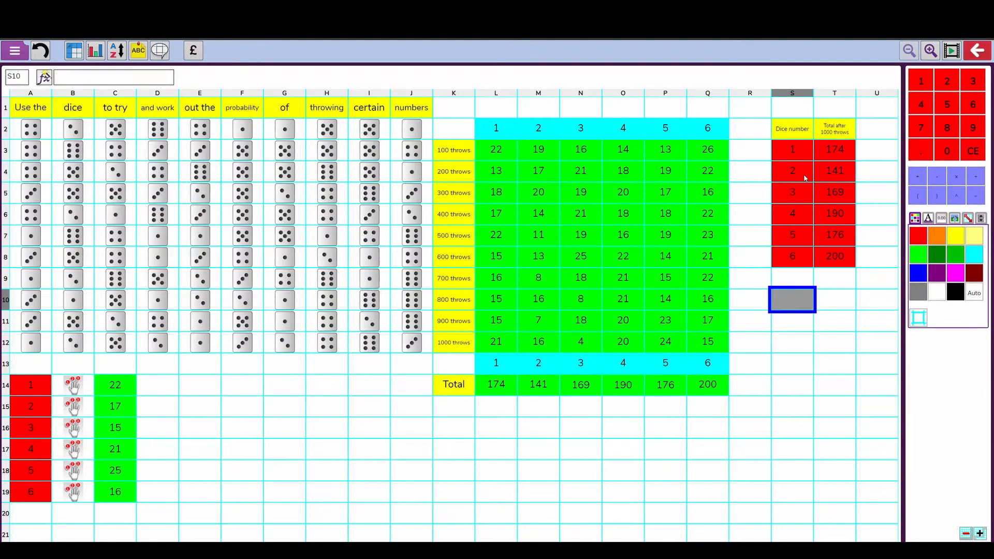
- Colour the summary table rows for dice numbers 2, 3 and 4 orange, yellow and bright green respectively
drag(805, 177, 836, 179)
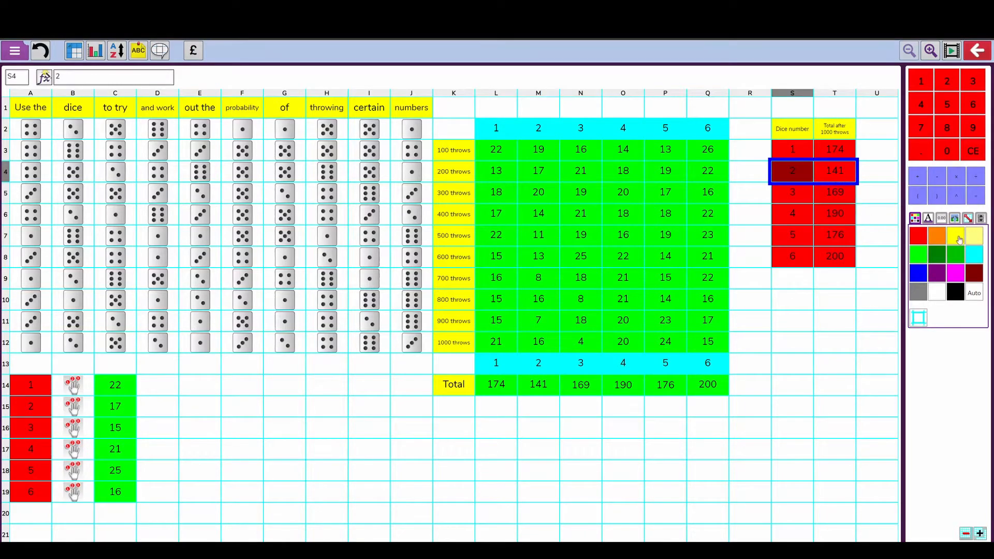
click(938, 238)
drag(803, 196, 843, 218)
click(955, 237)
click(925, 256)
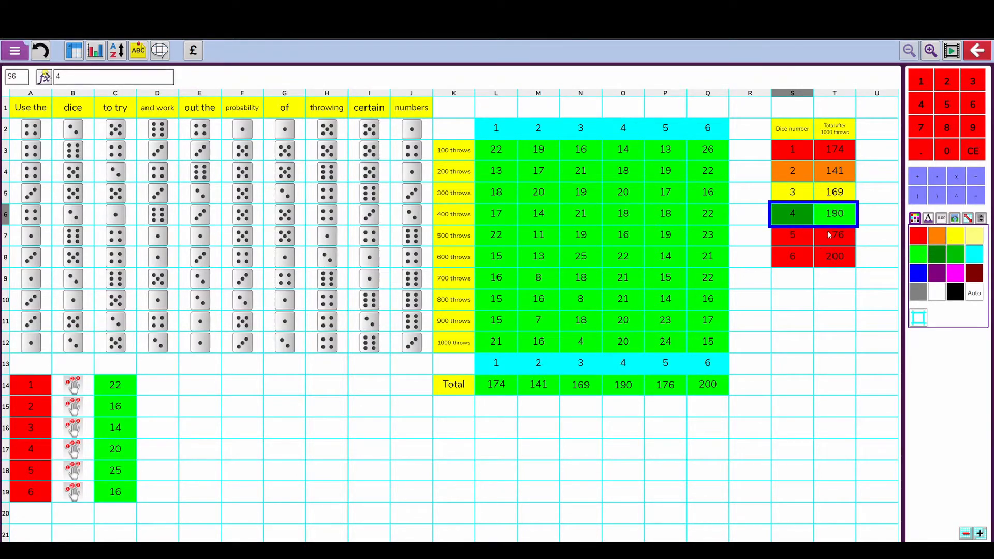
- Colour the summary table row for dice number 5 cyan and the row for 6 purple
drag(792, 236, 829, 235)
click(918, 273)
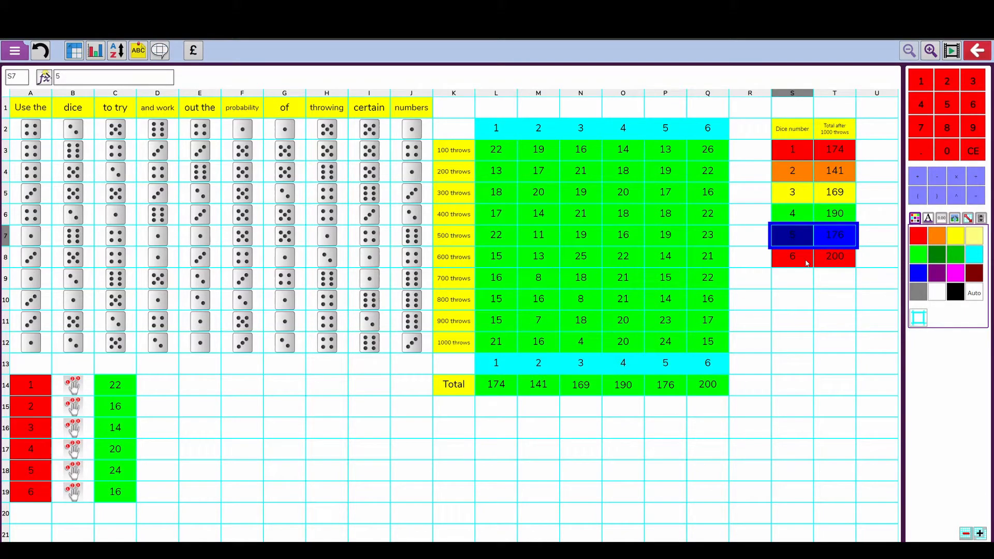
click(976, 257)
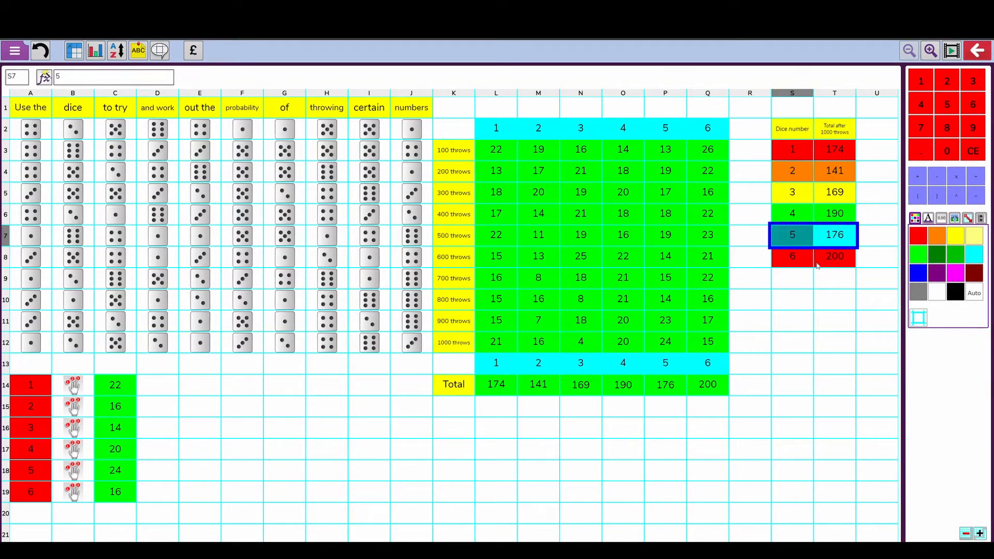
drag(835, 261, 792, 258)
click(937, 272)
click(835, 321)
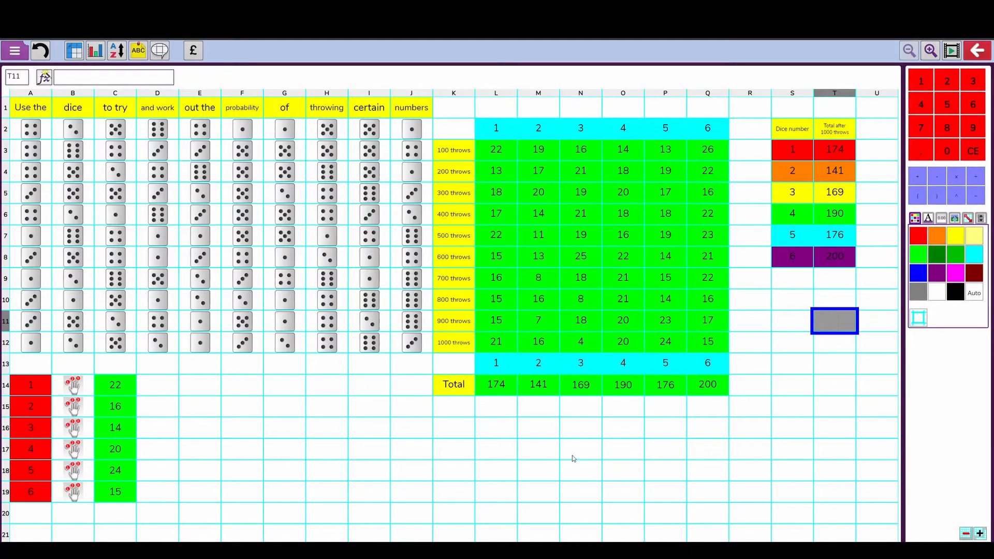
- Create a vertical bar chart from the summary table in S2:T8 and move it over the throws table
drag(793, 131, 834, 256)
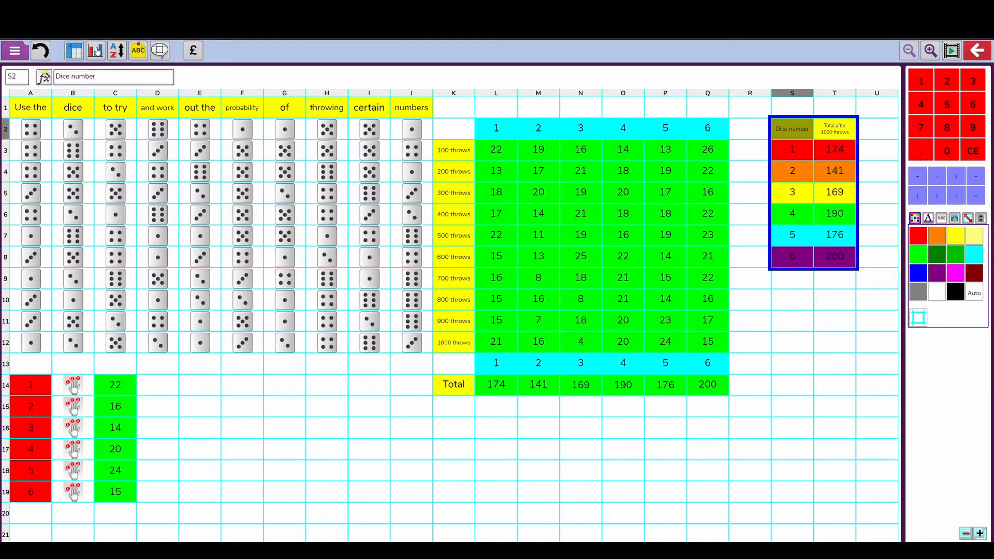
click(97, 50)
drag(779, 294, 477, 185)
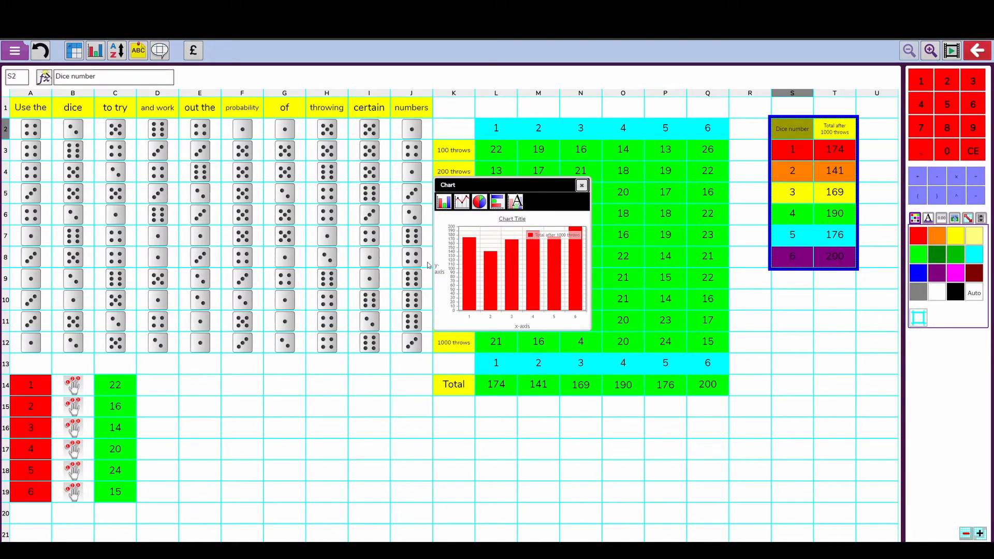
- Title the chart "Dice totals after 1000 throws", with "Total" on the y-axis and "Dice number" on the x-axis
click(516, 206)
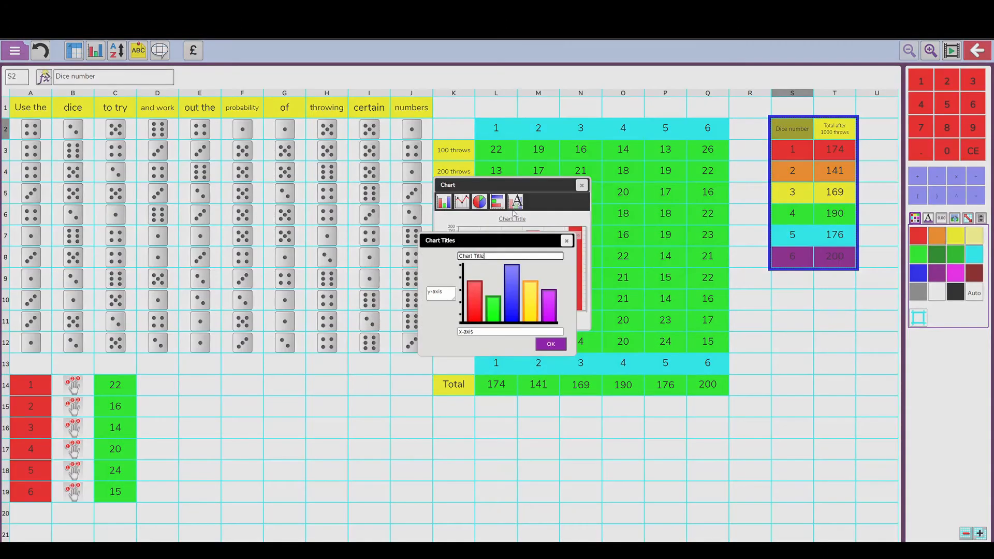
drag(489, 257, 442, 258)
text(Dice totals after 1000 throws)
drag(449, 292, 410, 293)
text(Total)
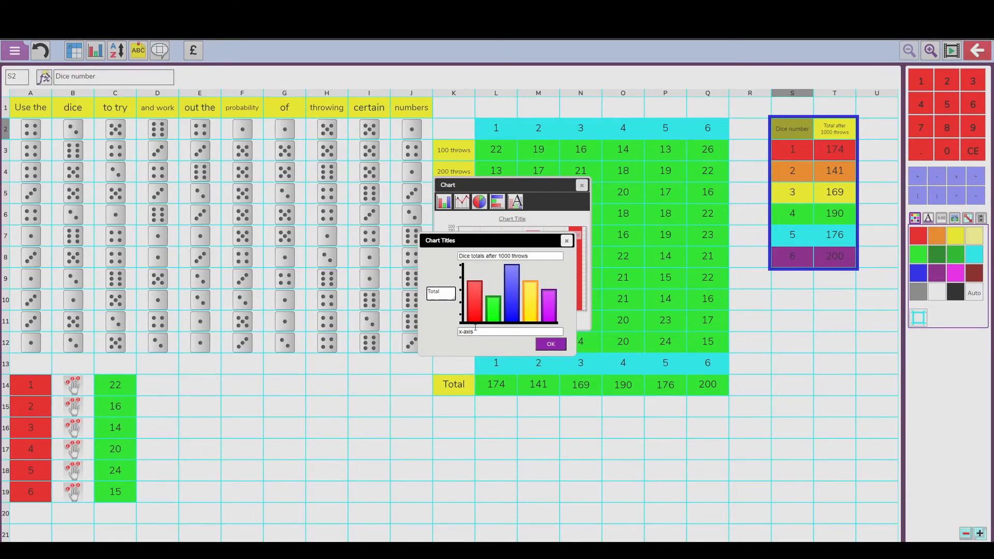
drag(472, 331, 450, 337)
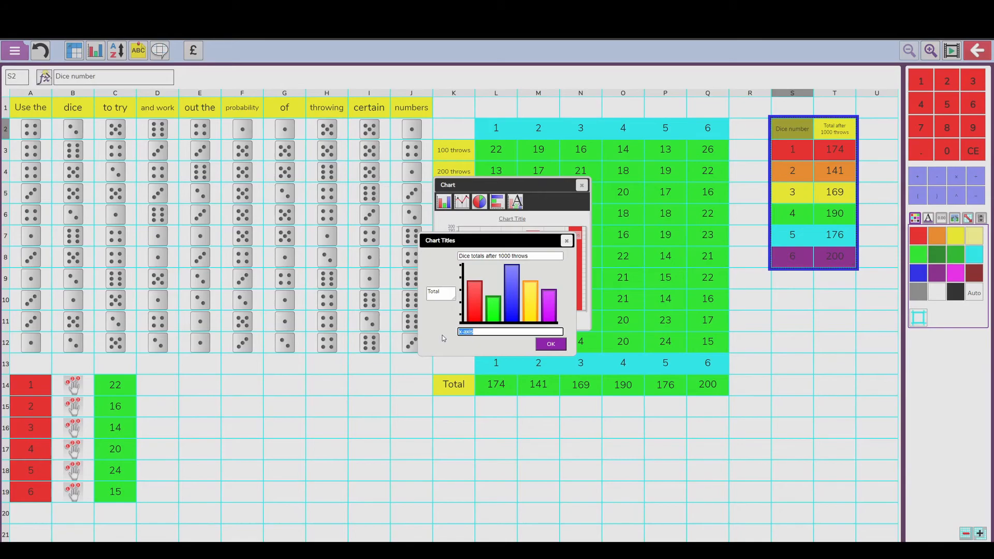
text(Dice number)
click(550, 344)
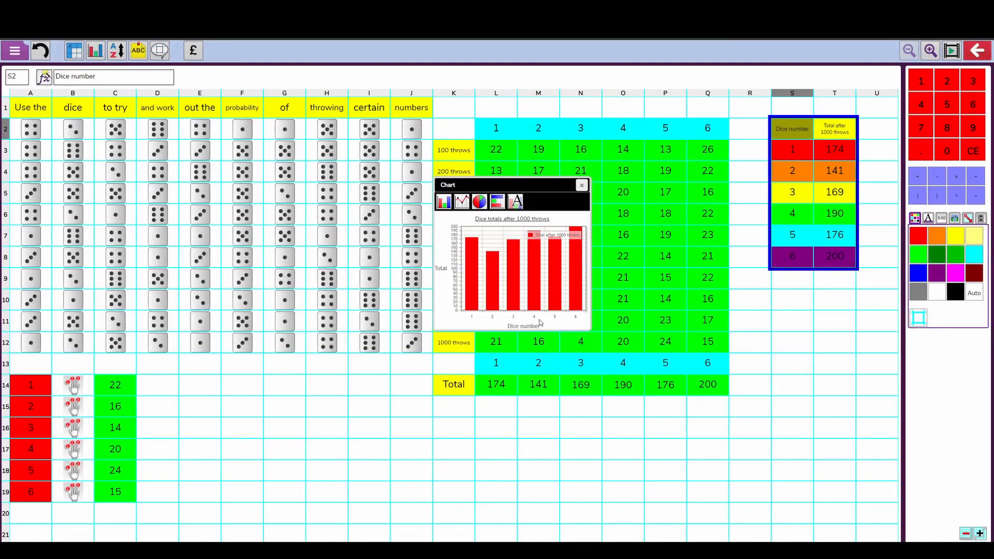
- View the totals as pie and horizontal bar charts, and place the vertical bar version below the summary table
drag(521, 189, 429, 252)
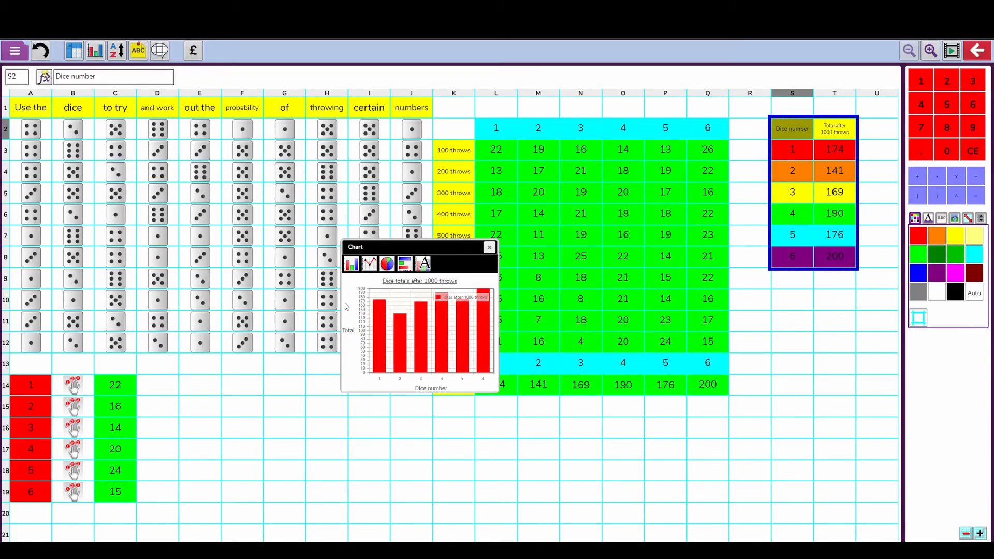
click(388, 264)
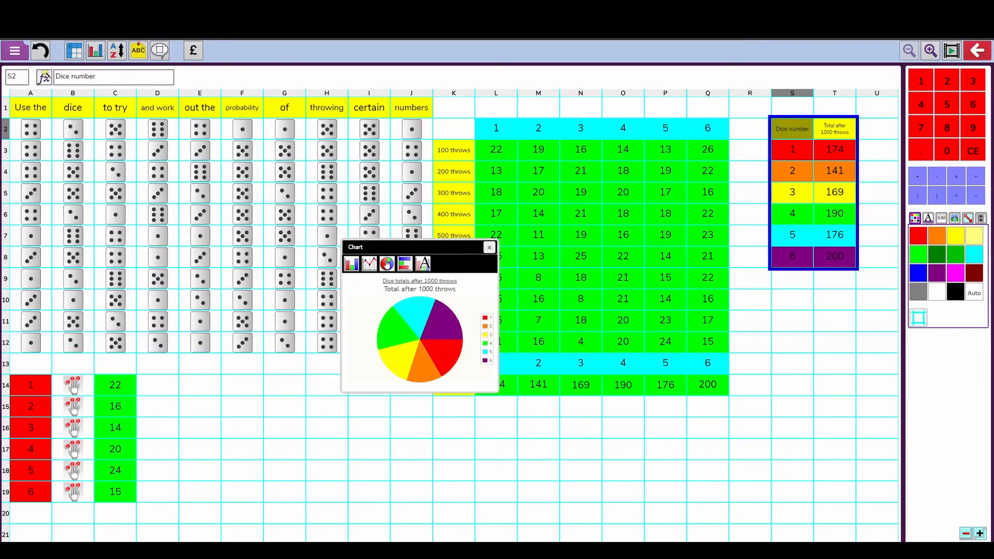
click(402, 265)
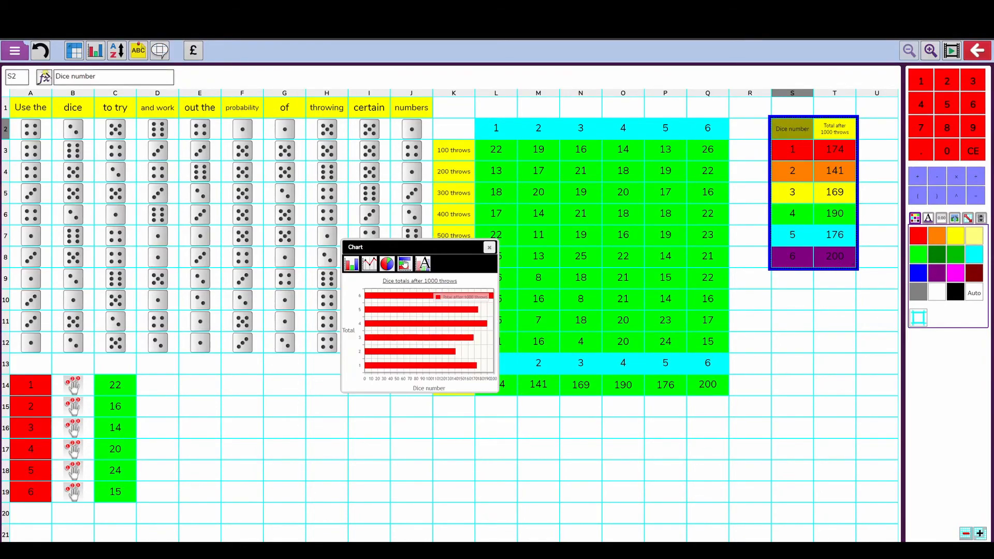
click(351, 265)
drag(418, 247, 813, 295)
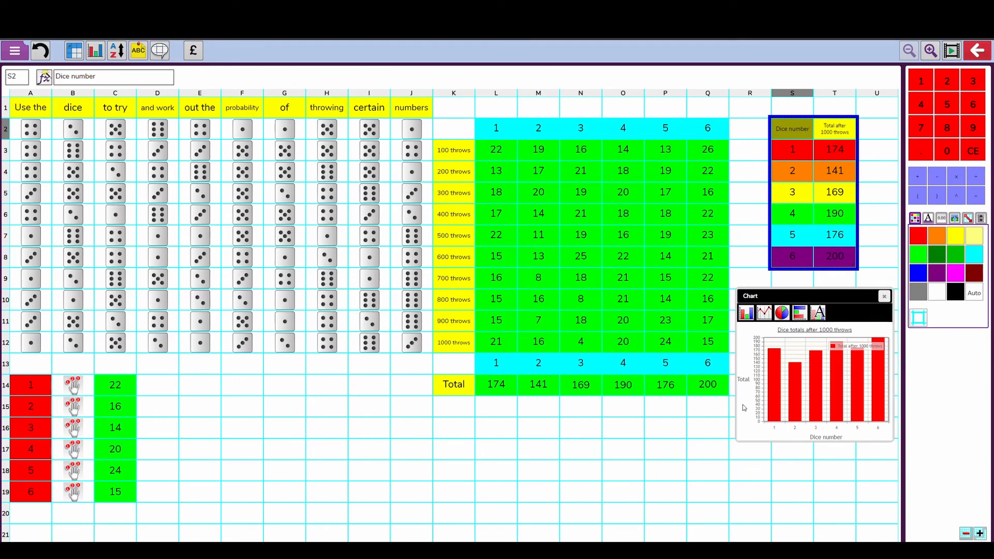
click(275, 431)
click(365, 430)
click(425, 430)
click(463, 432)
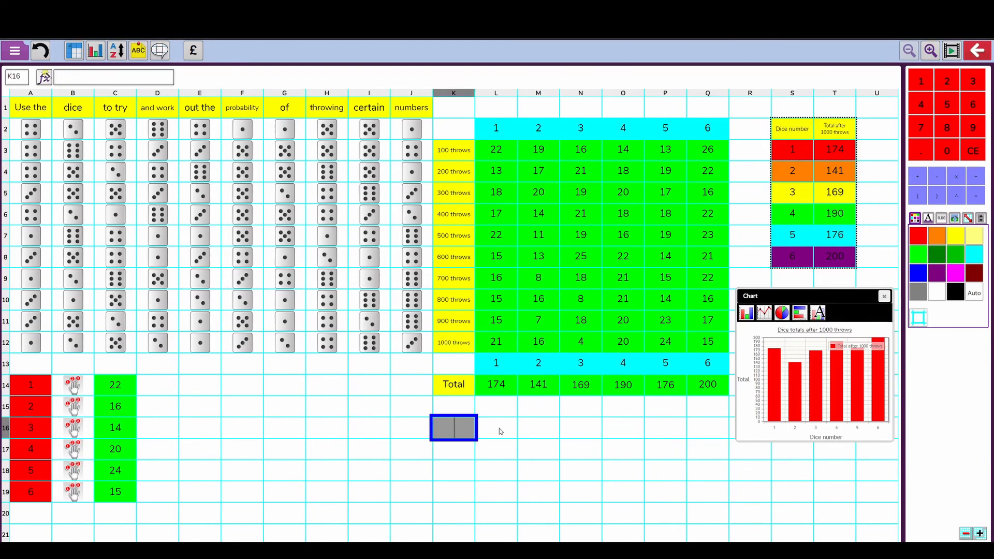
click(498, 432)
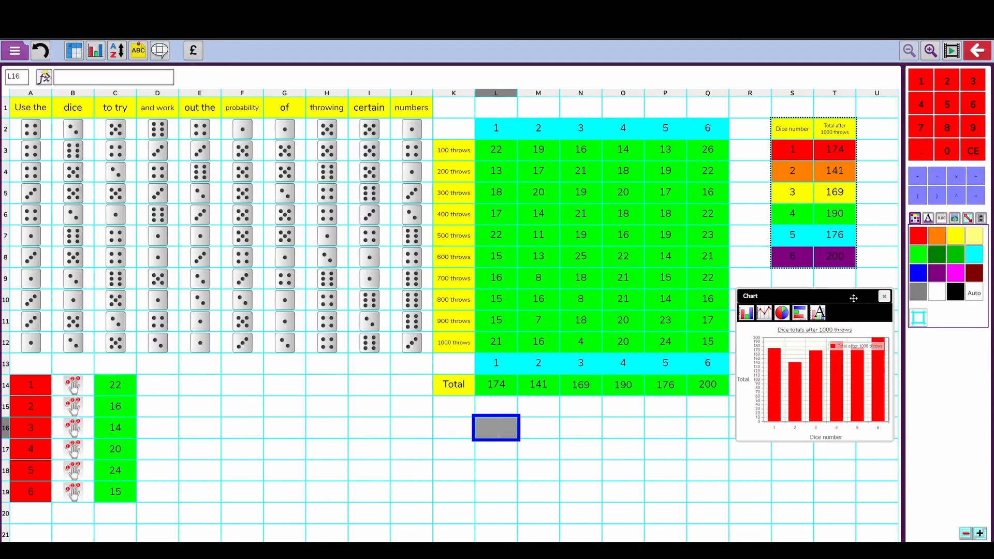